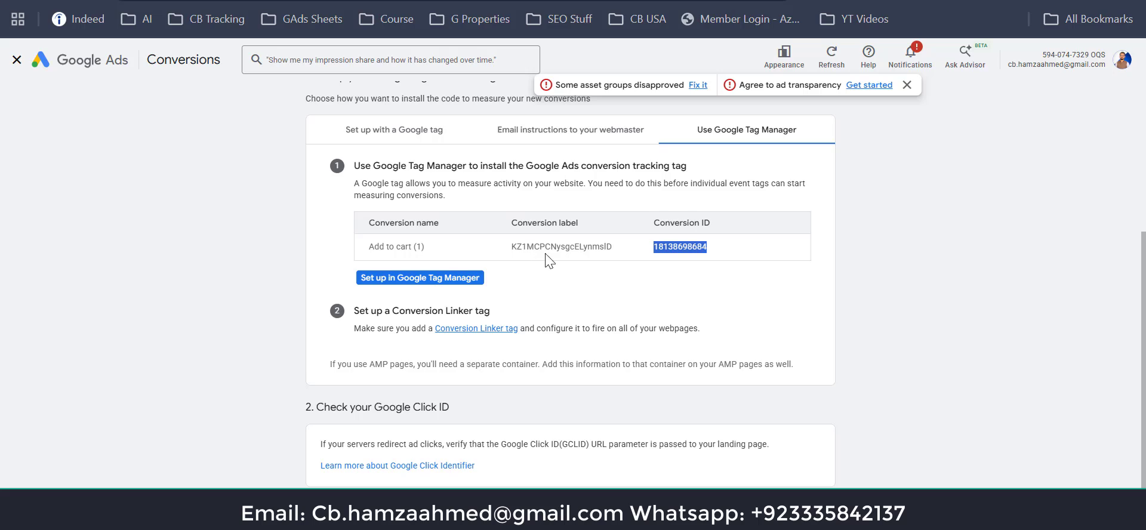
Step: Copy the Add to cart (1) conversion label from Google Ads into the untitled tag's Conversion Label in Tag Manager
double_click(545, 247)
key(ctrl+c)
key(ctrl+Tab)
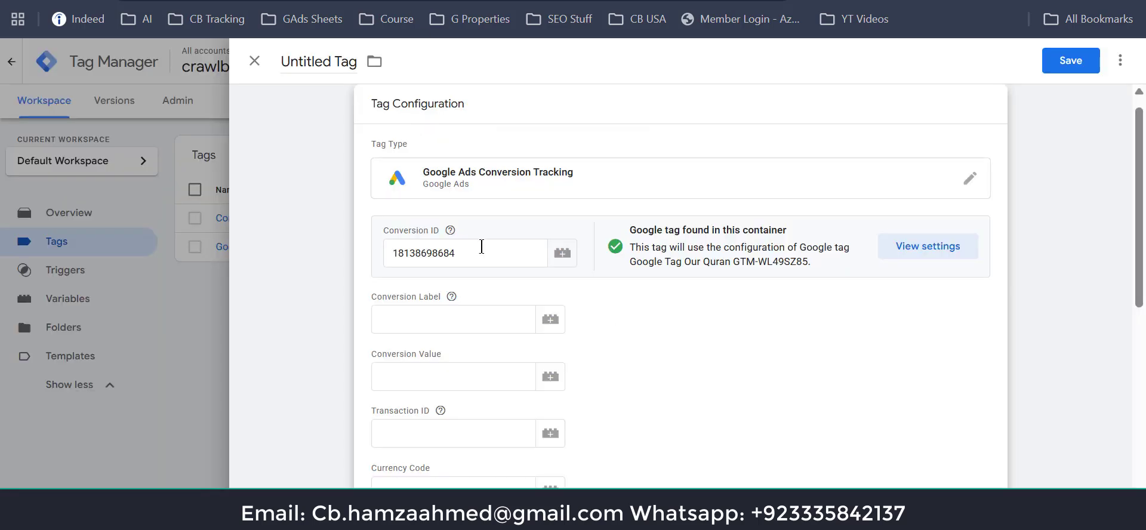
click(471, 318)
key(ctrl+v)
scroll(444, 298, down, 2)
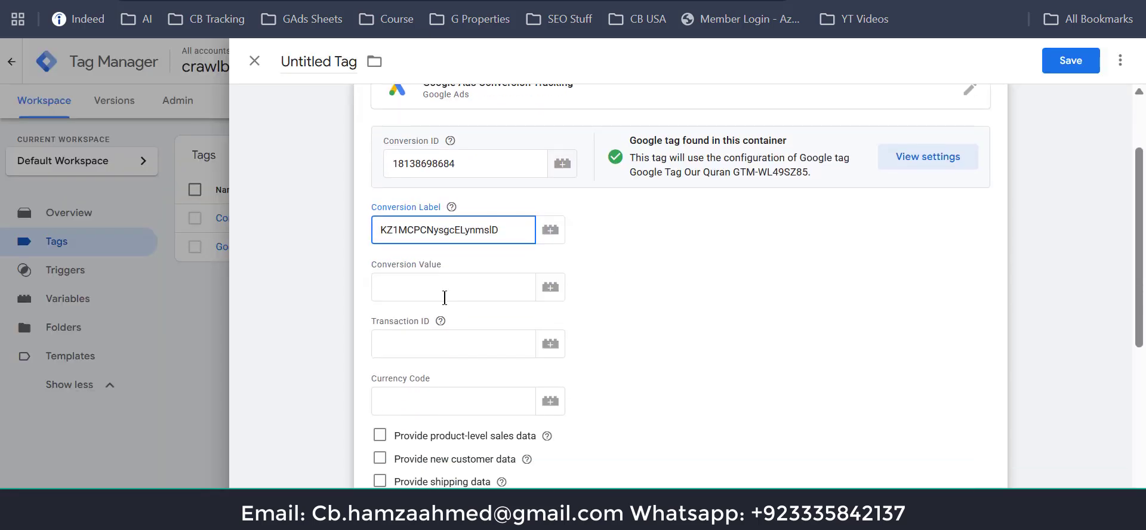
drag(460, 274, 368, 266)
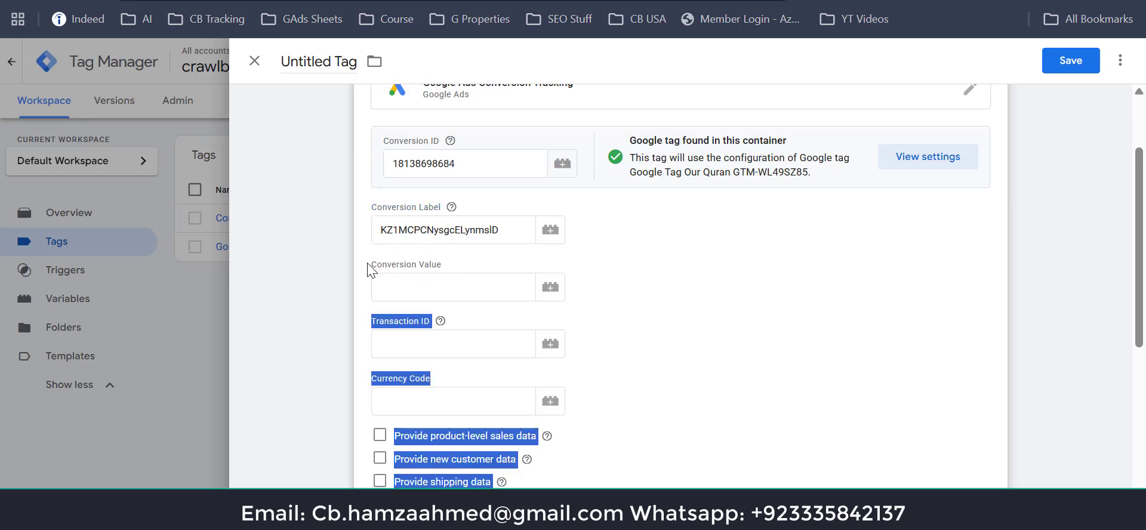
triple_click(416, 382)
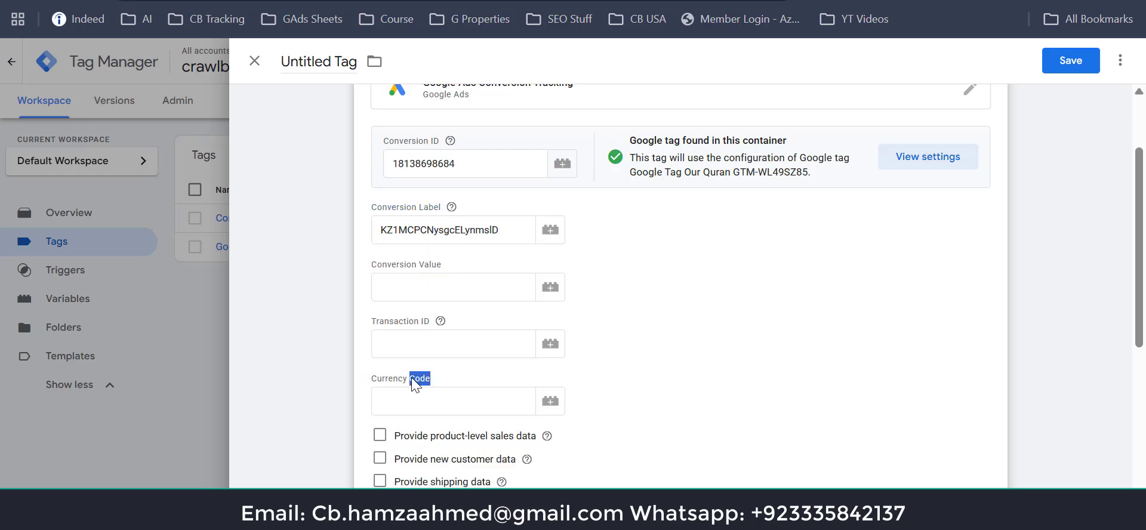
double_click(422, 266)
click(423, 268)
double_click(403, 379)
click(404, 382)
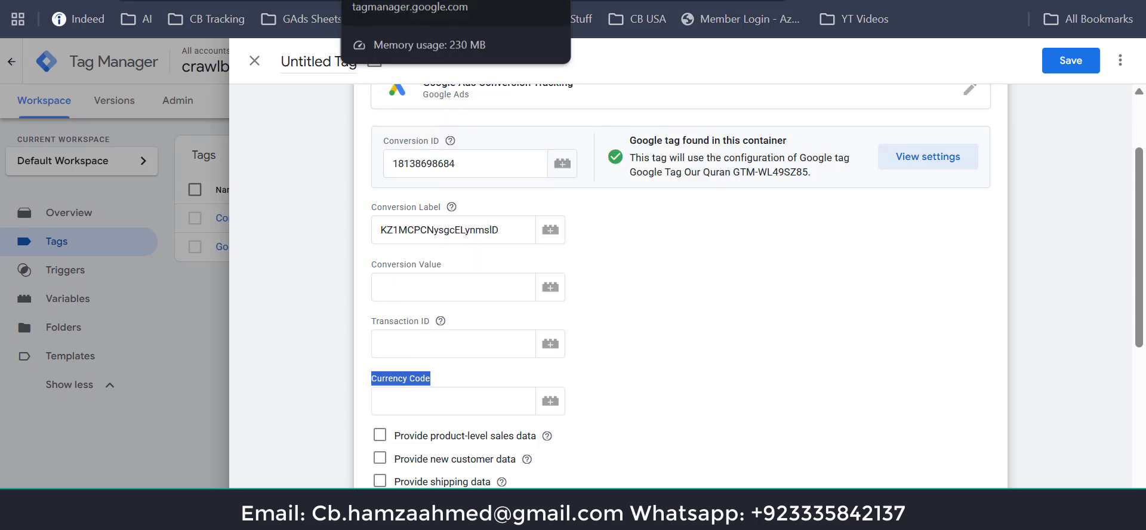
right_click(430, 1)
click(491, 115)
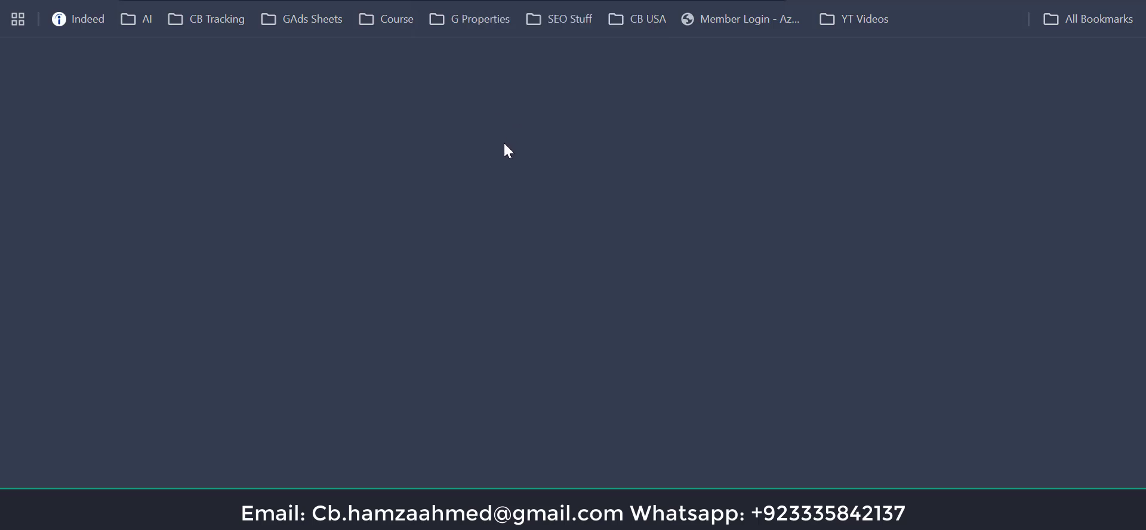
key(ctrl+w)
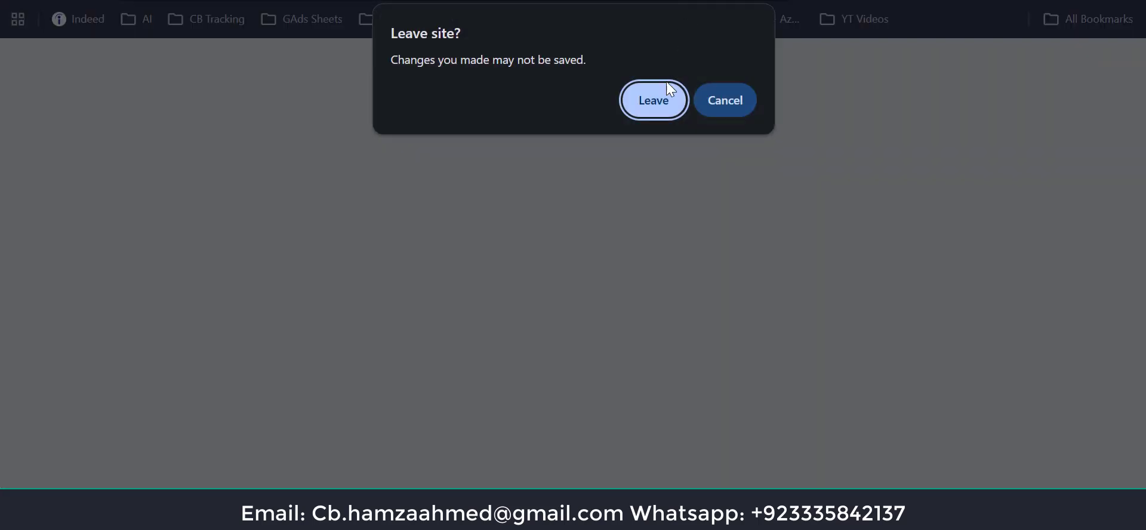
click(667, 90)
click(794, 3)
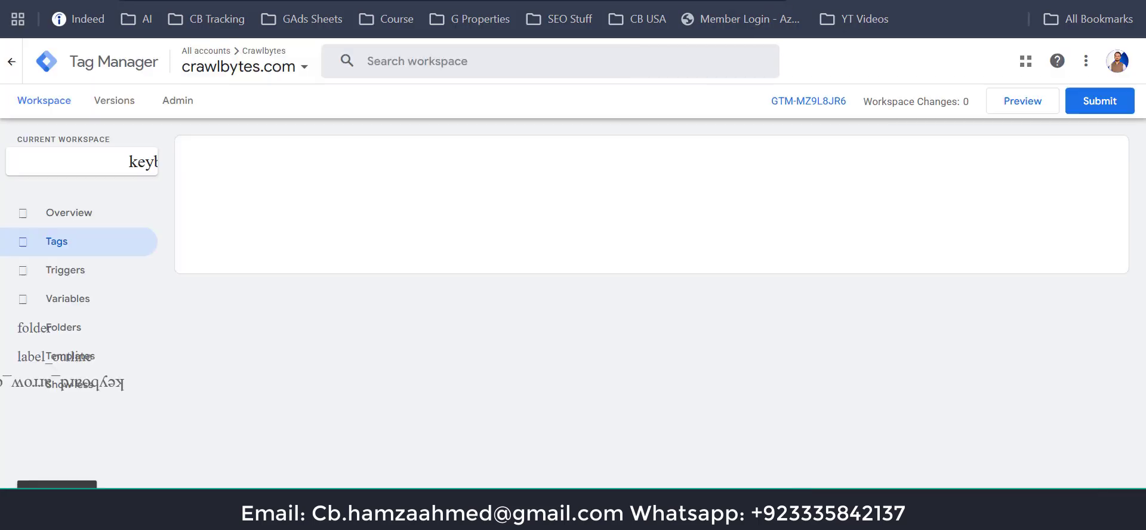
click(1025, 106)
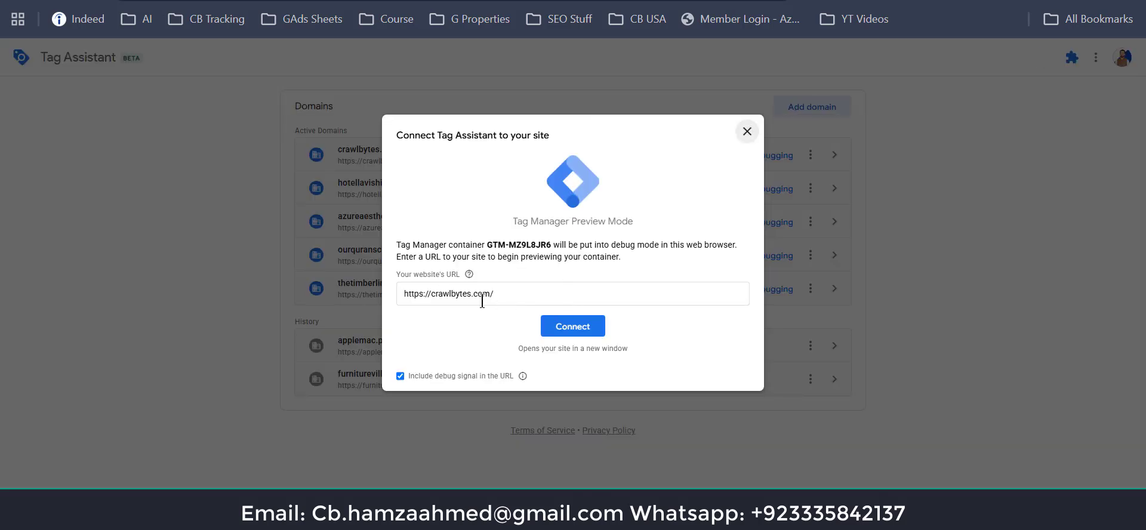
click(575, 332)
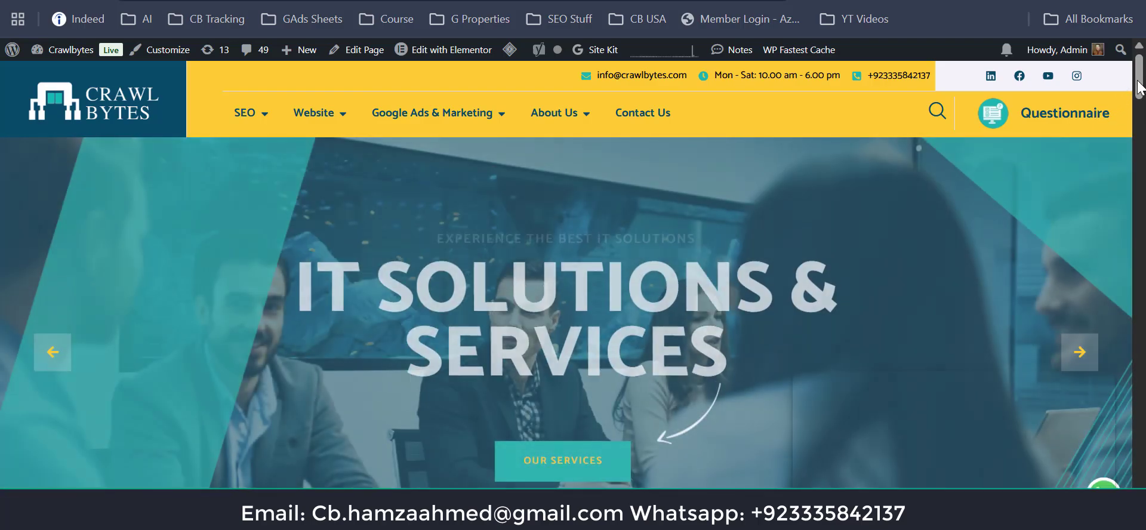
Step: Open the Google Ads Expert product page on the connected website and add the product to the cart
drag(1138, 81, 1102, 483)
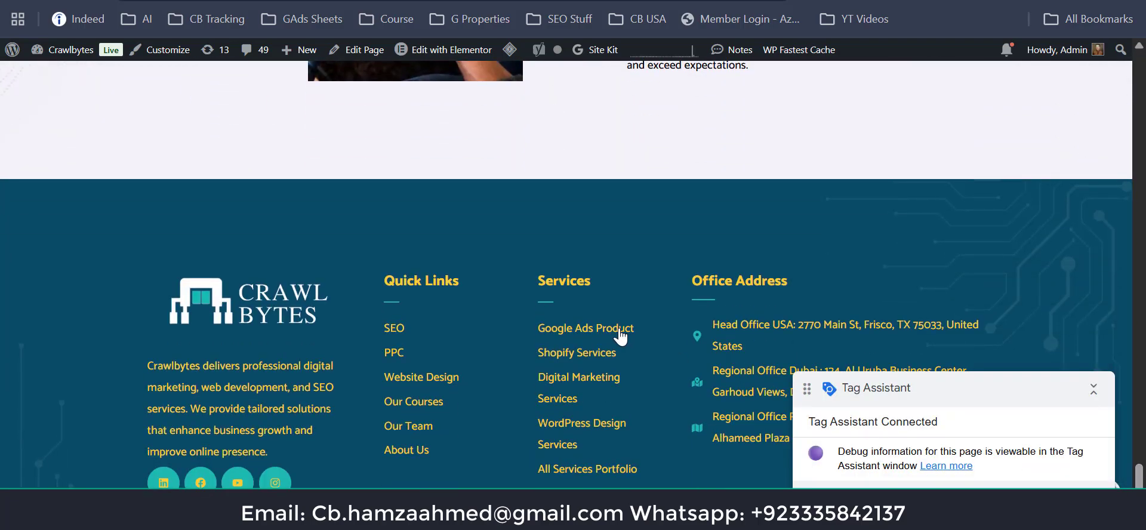
click(576, 334)
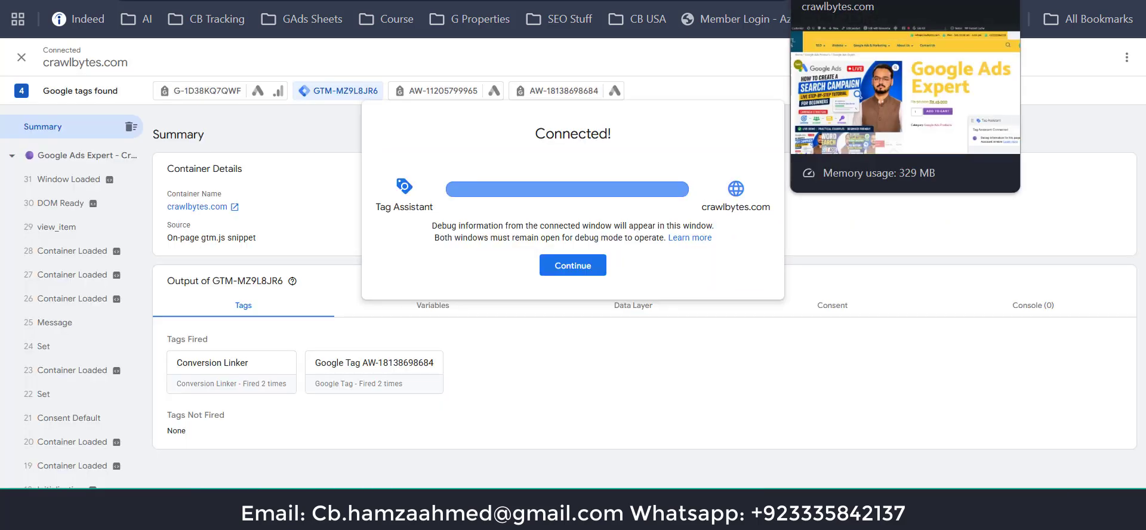
click(829, 1)
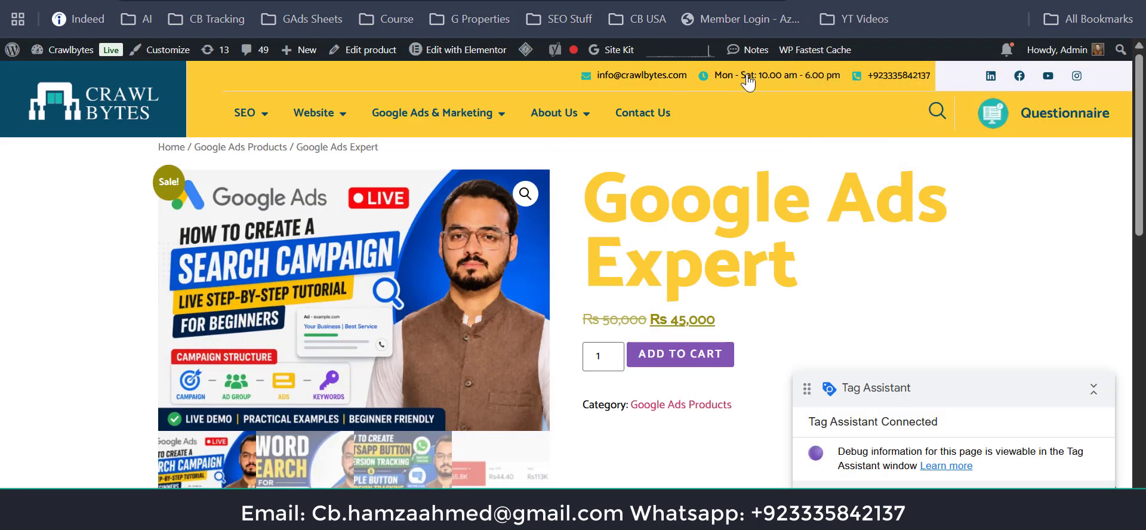
click(674, 357)
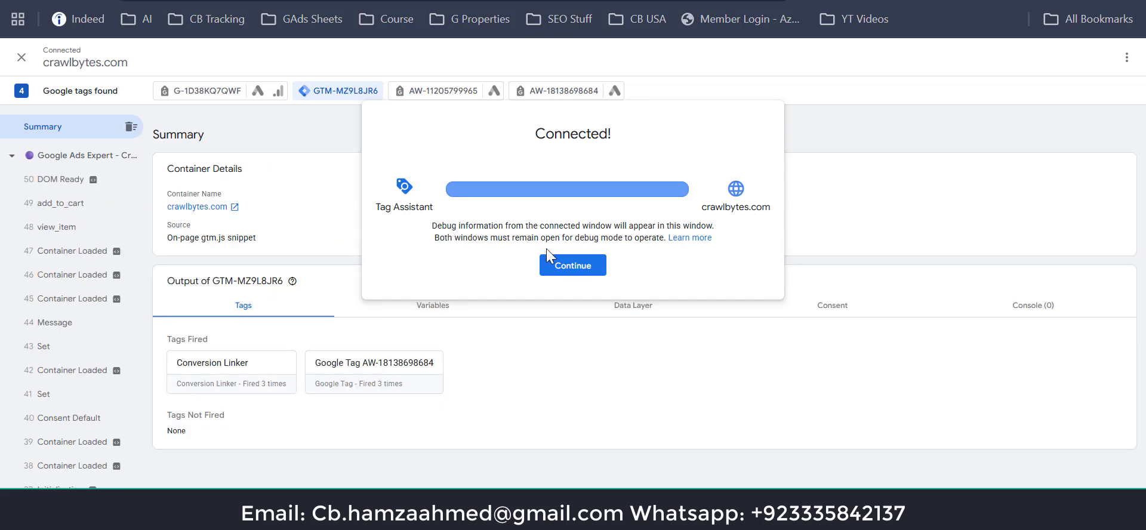
Step: Open the add_to_cart event in Tag Assistant and examine its API call's eventModel, items, price and currency entries
click(574, 266)
click(78, 203)
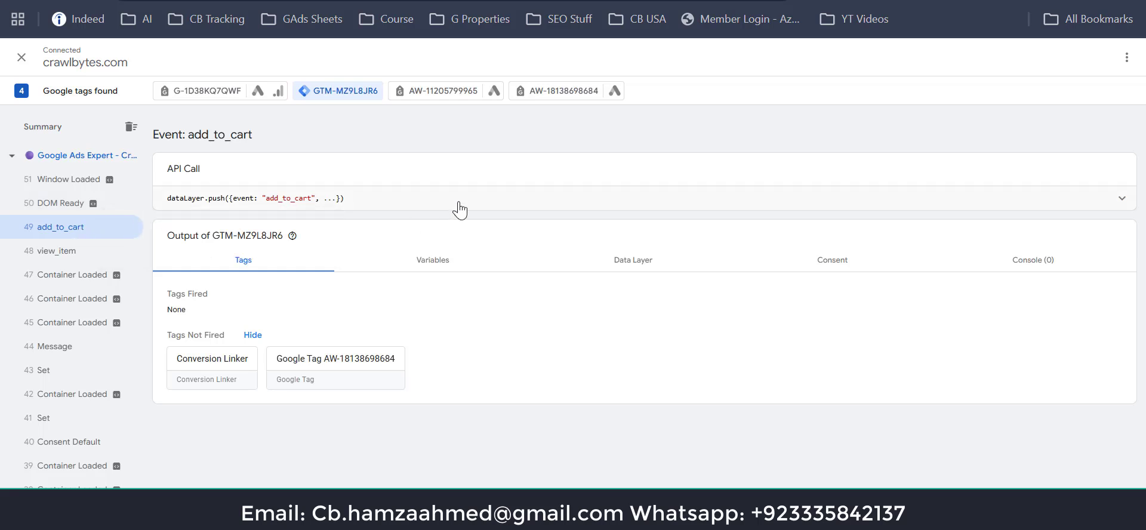
click(457, 203)
drag(173, 202, 278, 370)
click(238, 264)
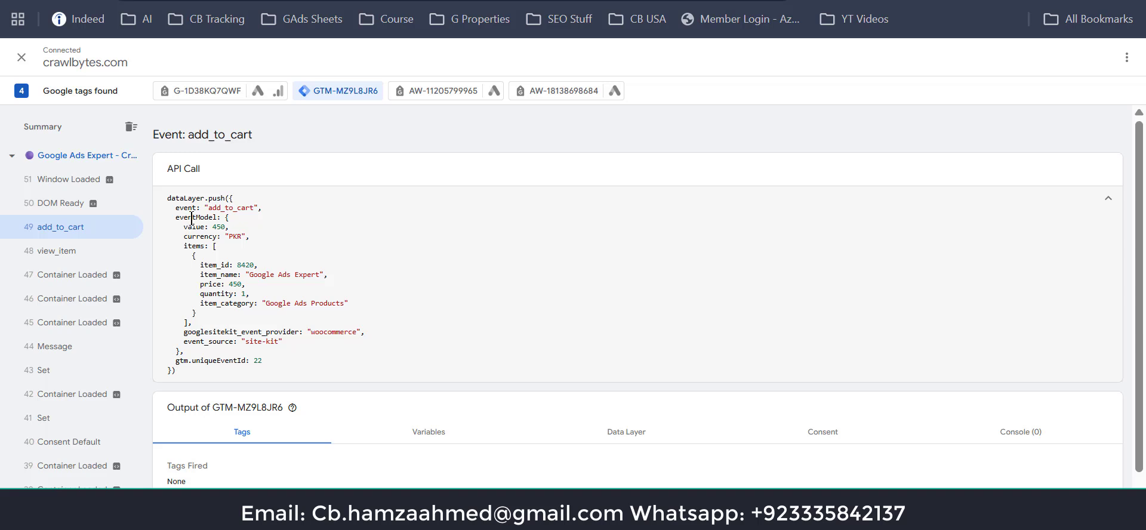
double_click(192, 218)
double_click(196, 248)
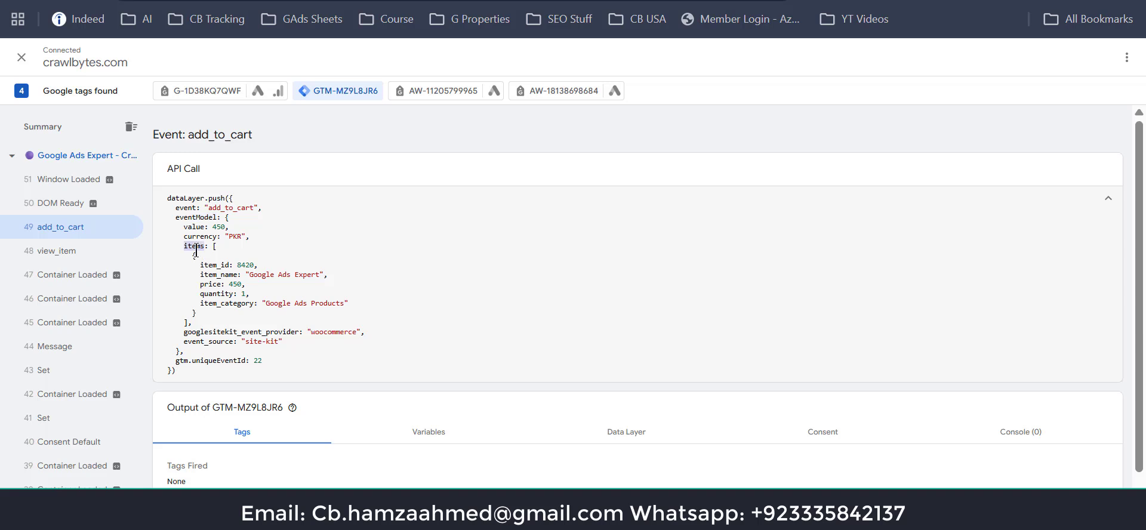
double_click(207, 285)
key(ctrl+c)
double_click(194, 235)
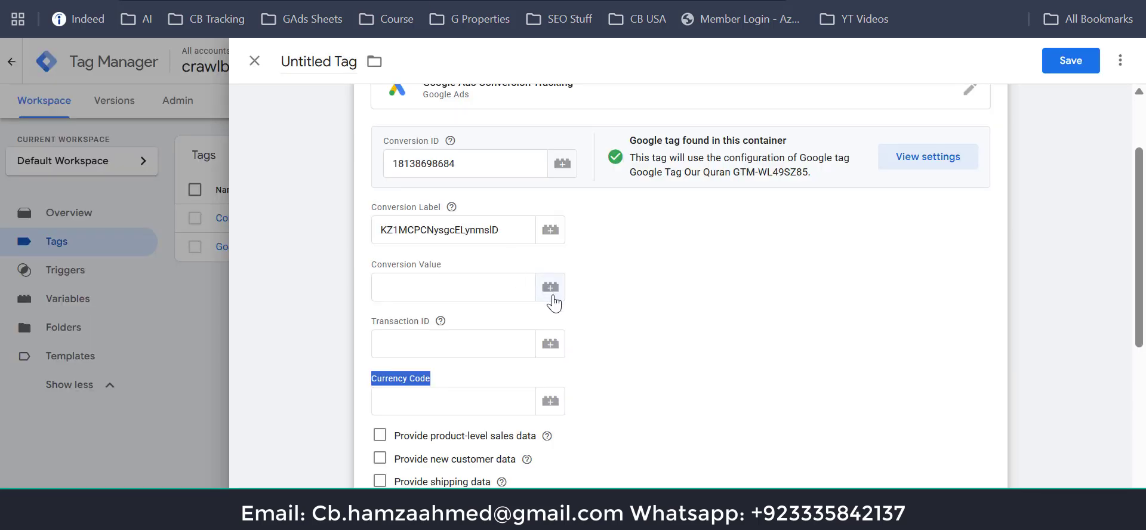
Step: Create a new variable of type Data Layer Variable for the tag's Conversion Value in Tag Manager
click(550, 289)
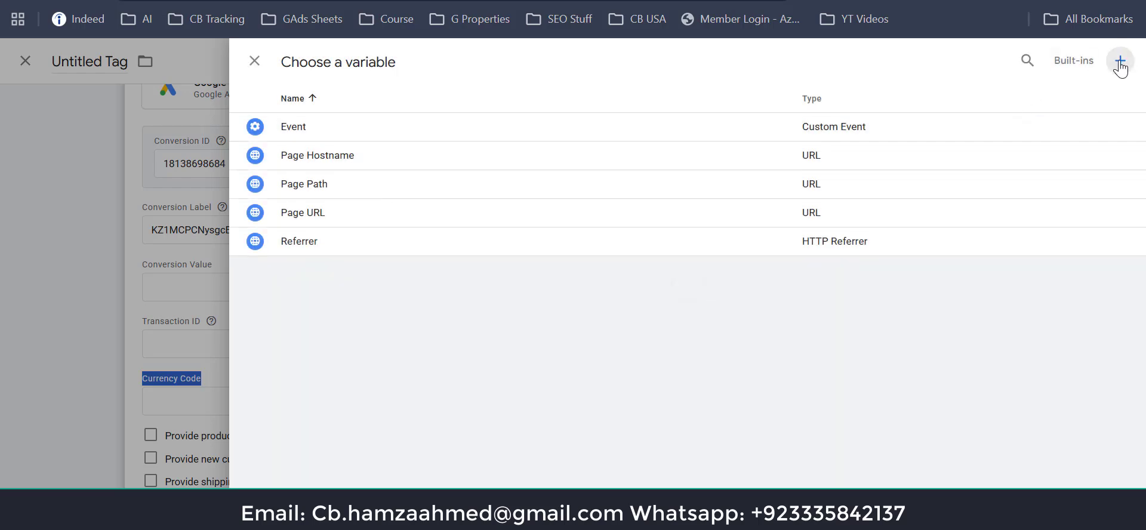
click(1119, 61)
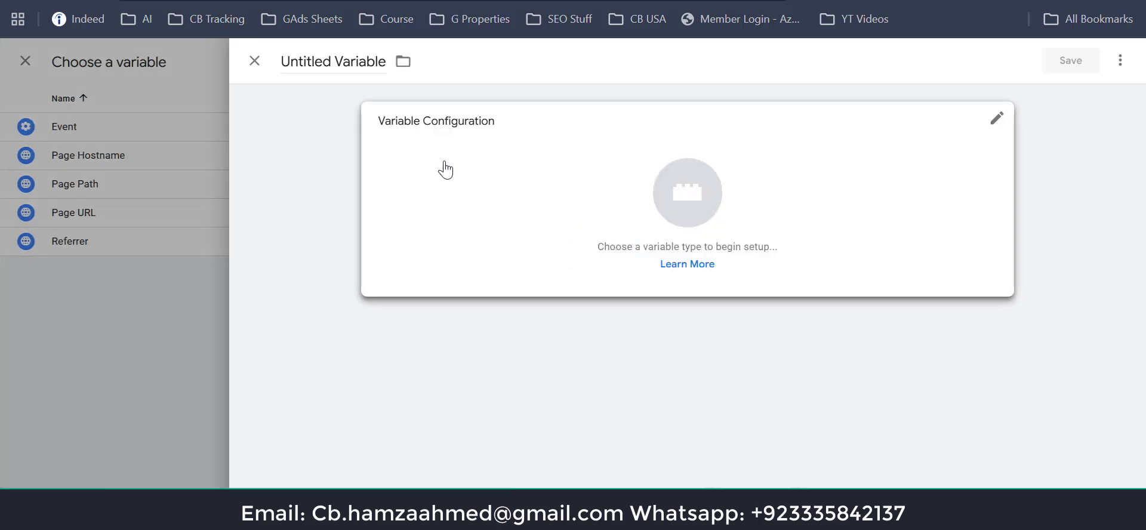
click(583, 218)
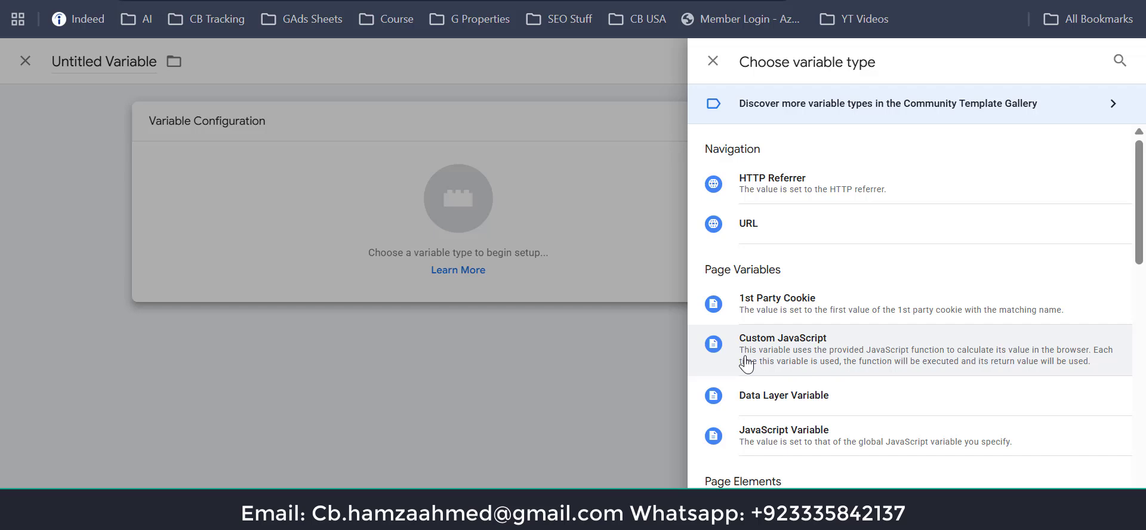
click(745, 394)
Step: Set the data layer variable name to eventModel.items.0.price, copying the key names from the add_to_cart event in Tag Assistant
click(523, 271)
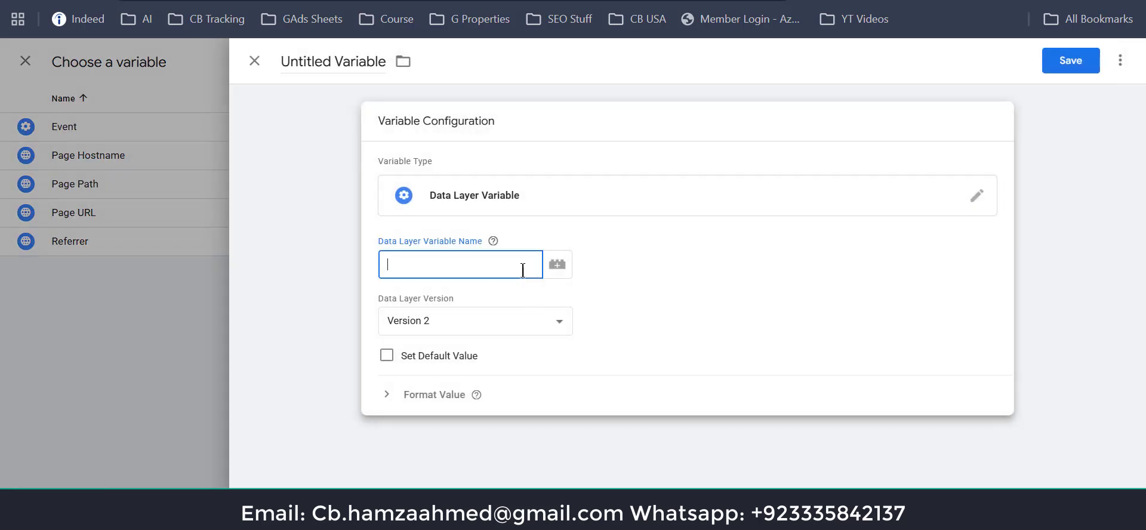
key(ctrl+Tab)
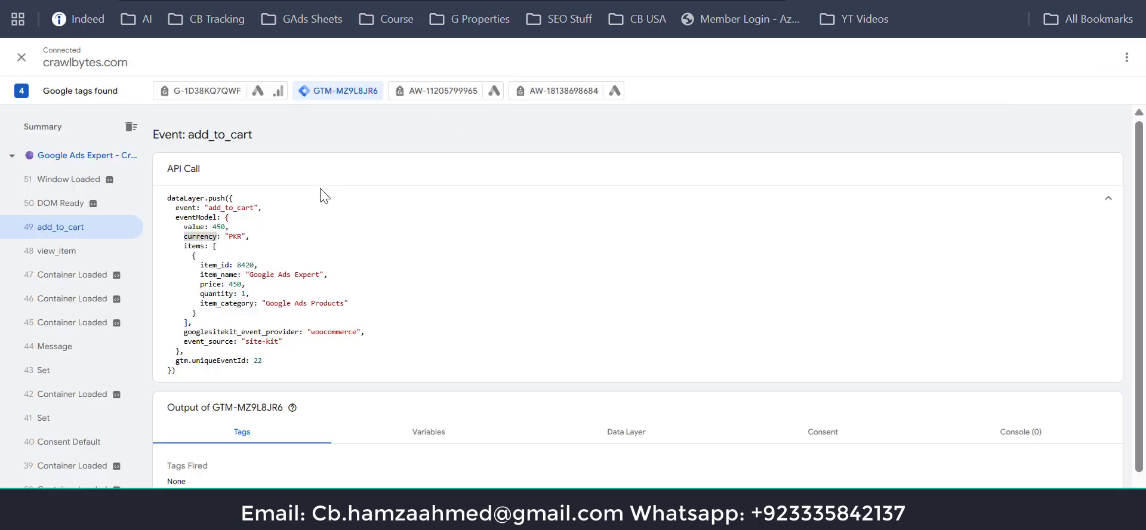
double_click(200, 219)
key(ctrl+shift+Tab)
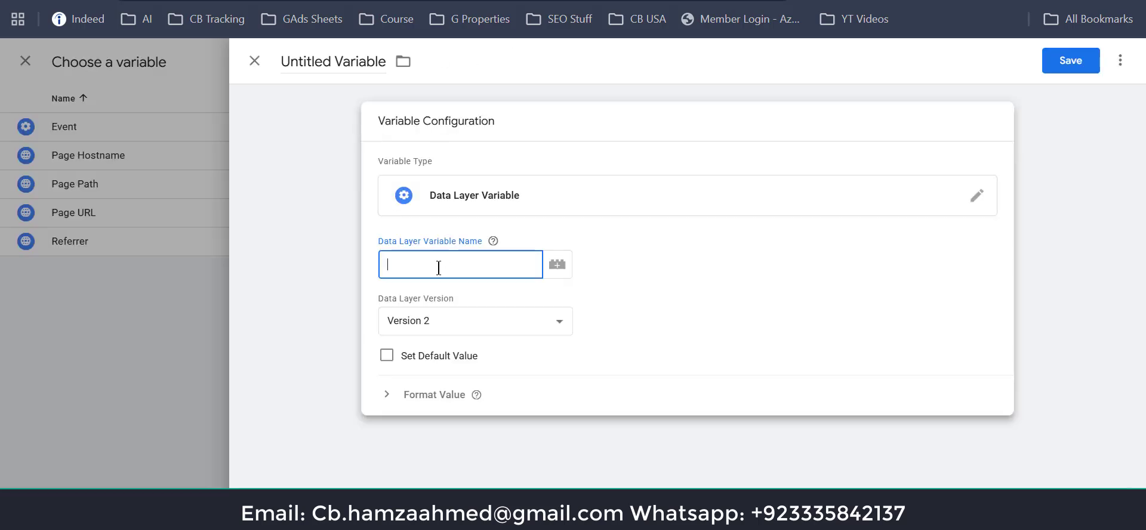
key(ctrl+v)
text(.)
key(ctrl+Tab)
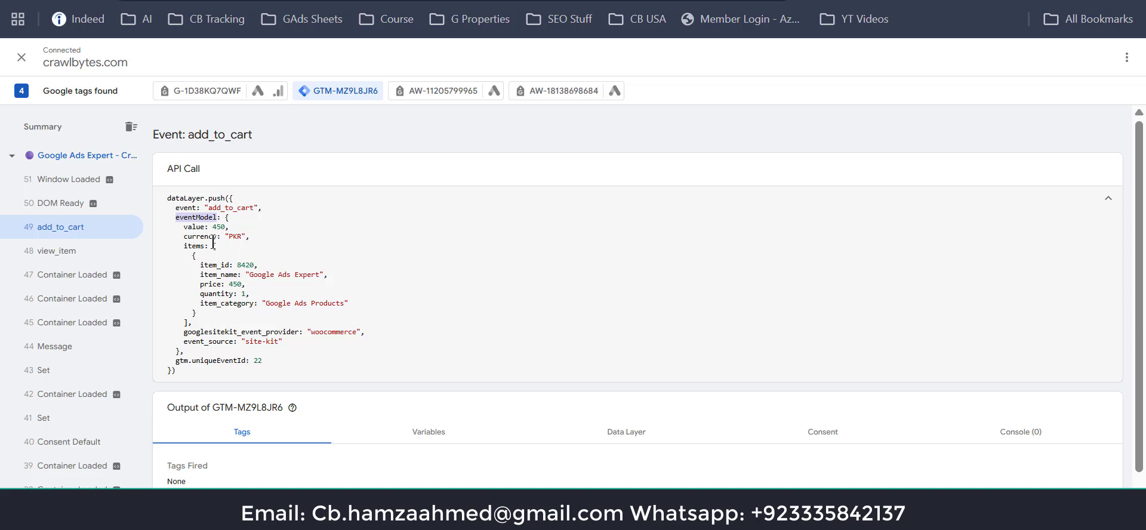
double_click(192, 246)
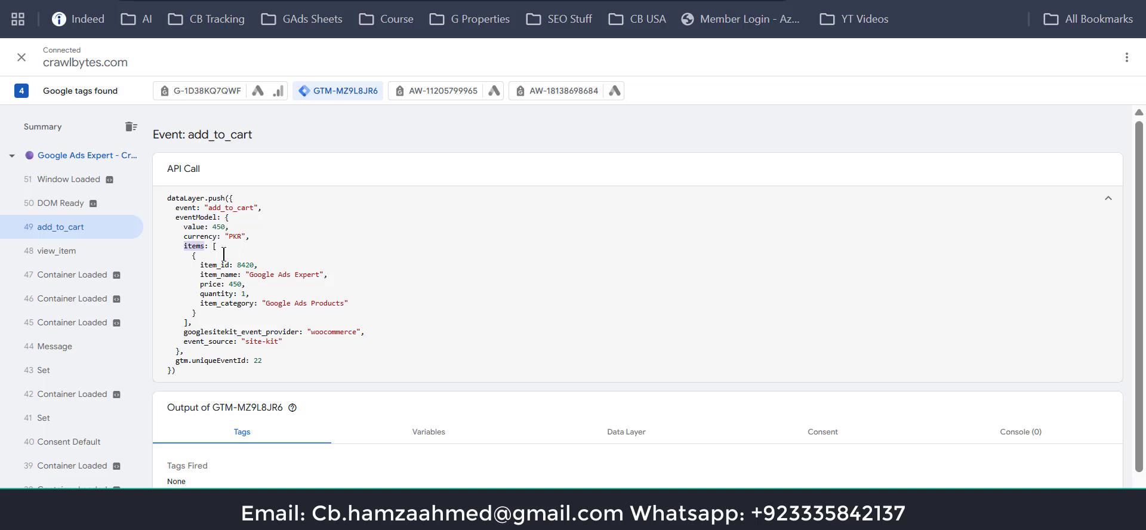
key(ctrl+shift+Tab)
key(ctrl+v)
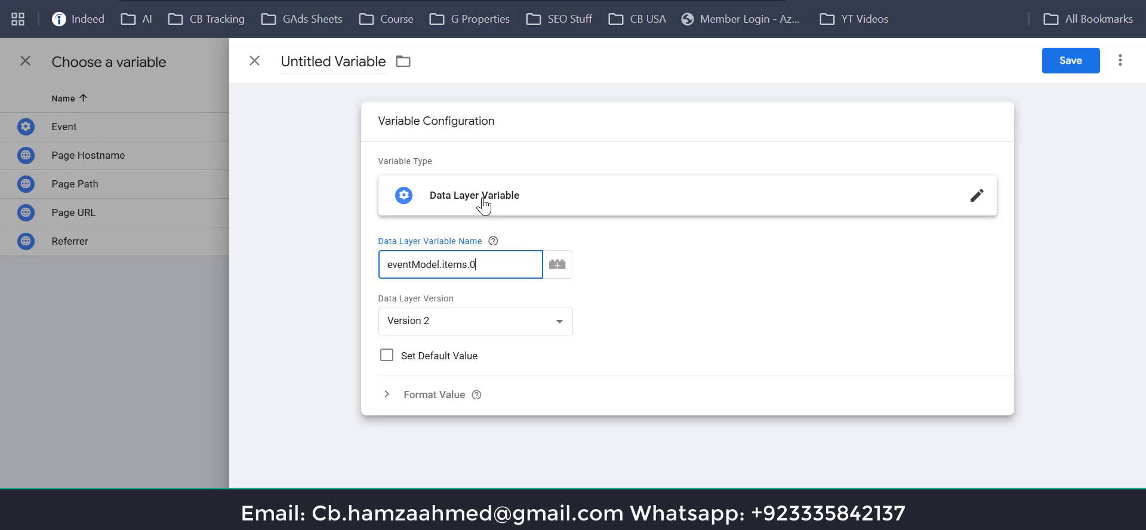
key(ctrl+Tab)
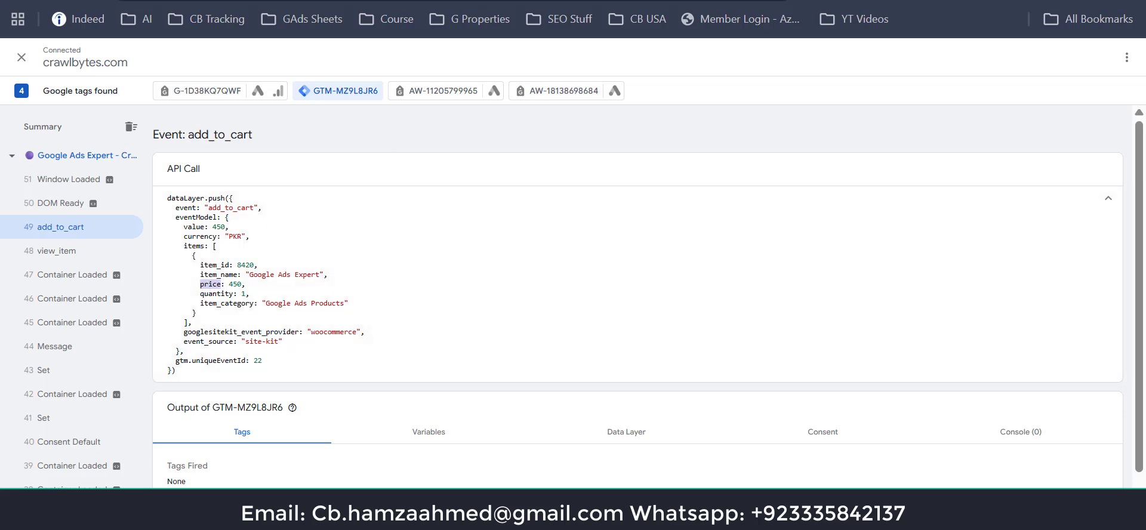
key(ctrl+shift+Tab)
key(ctrl+Tab)
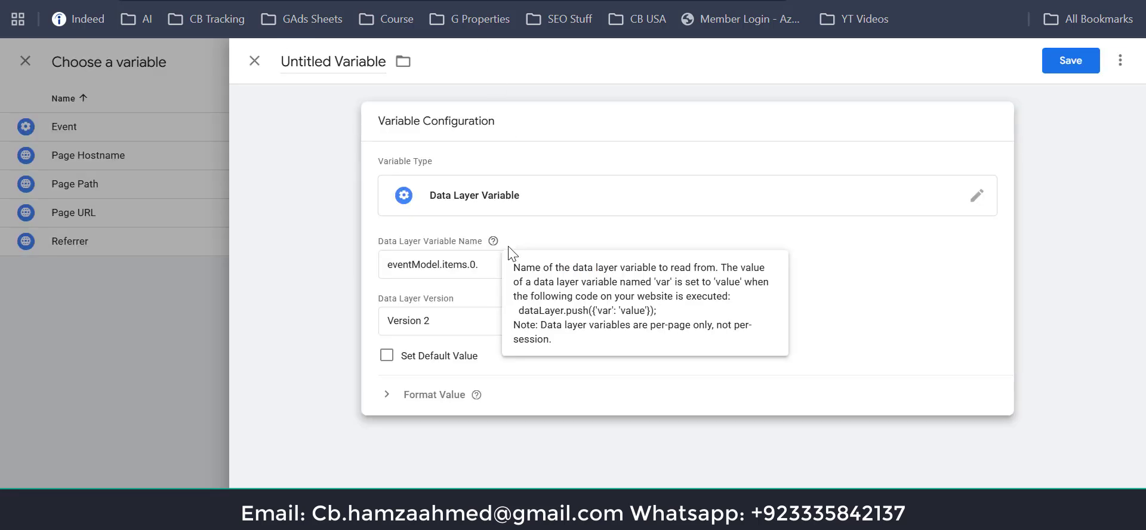
click(485, 266)
key(ctrl+v)
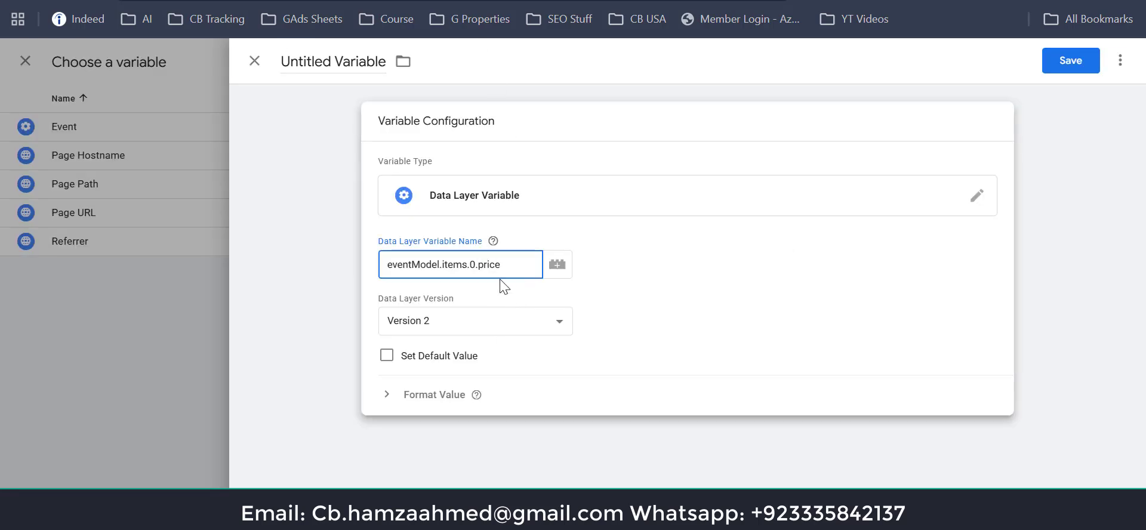
Step: Name the variable "Add to cart Converion Value" and save it into the tag's Conversion Value
click(355, 60)
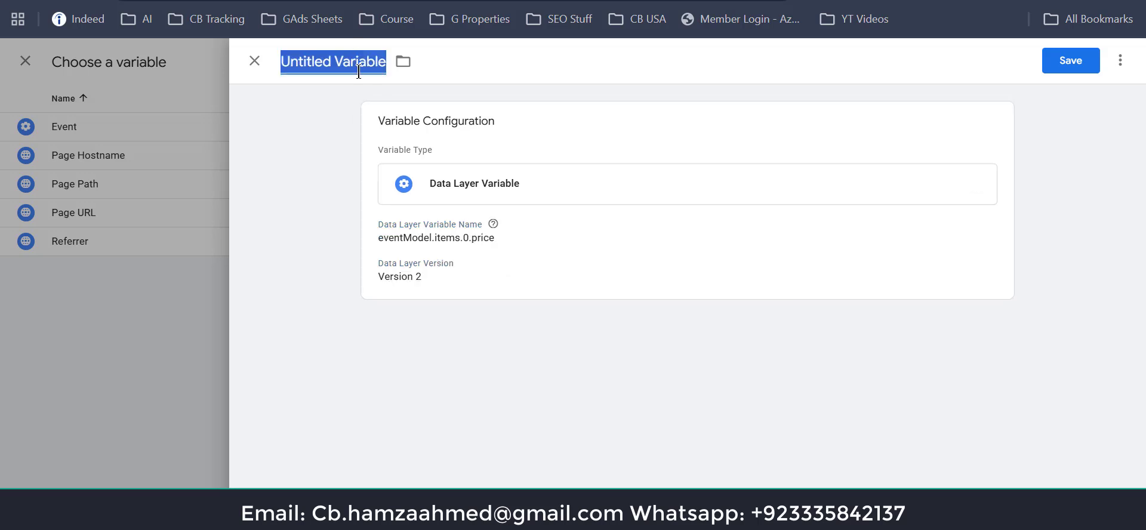
text(Add)
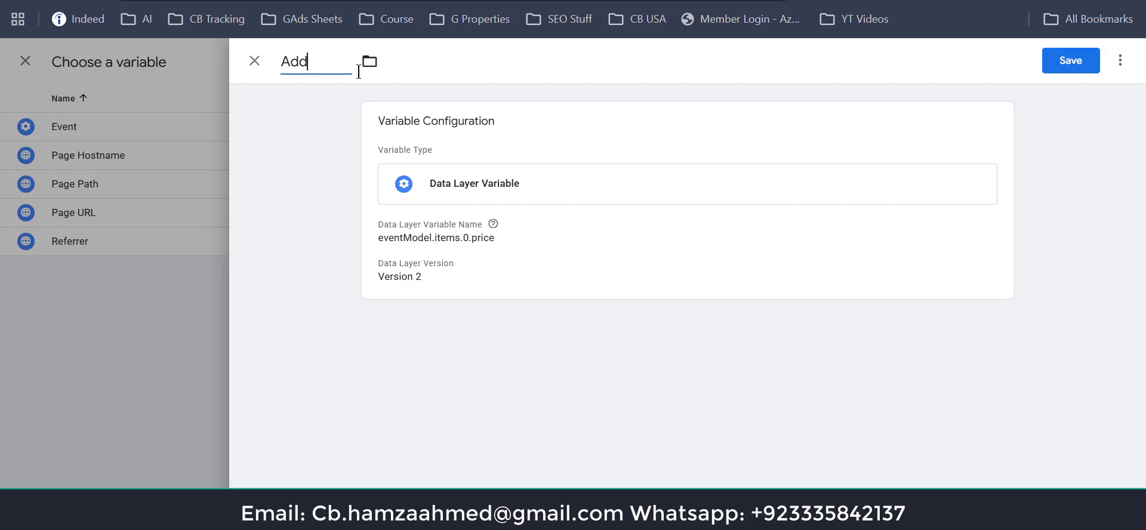
text( to cart Conver)
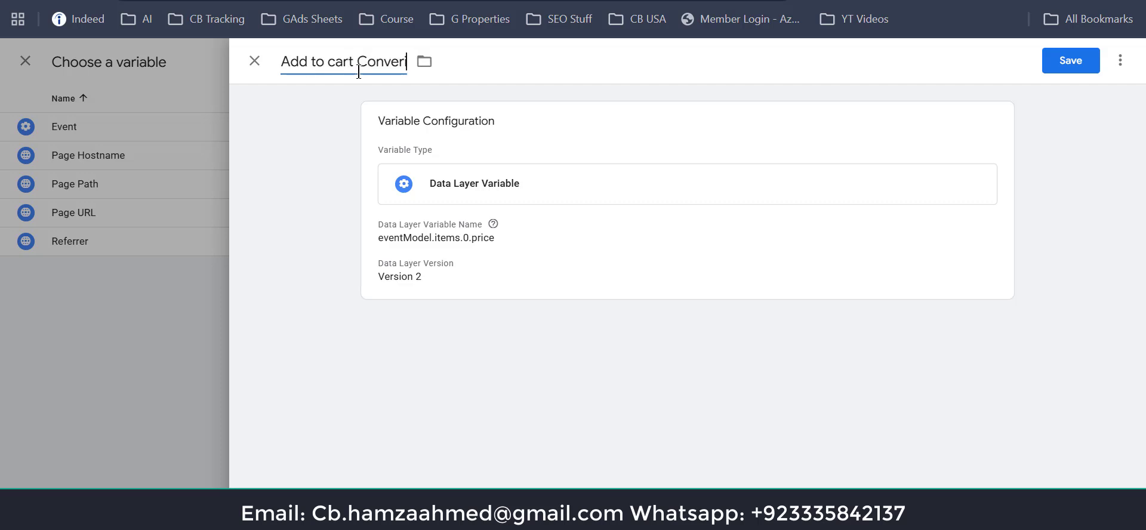
text(ion Value)
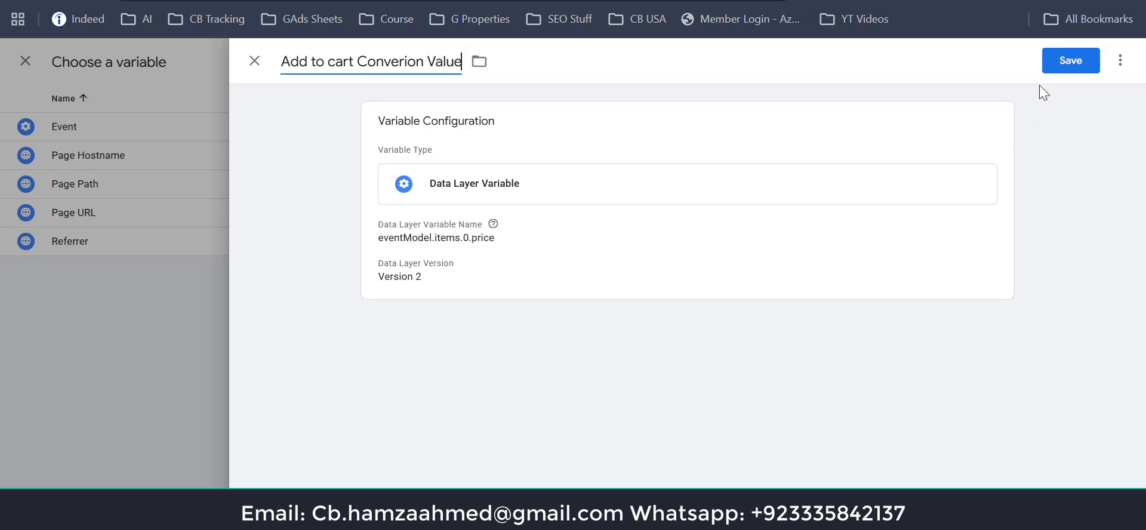
click(1075, 64)
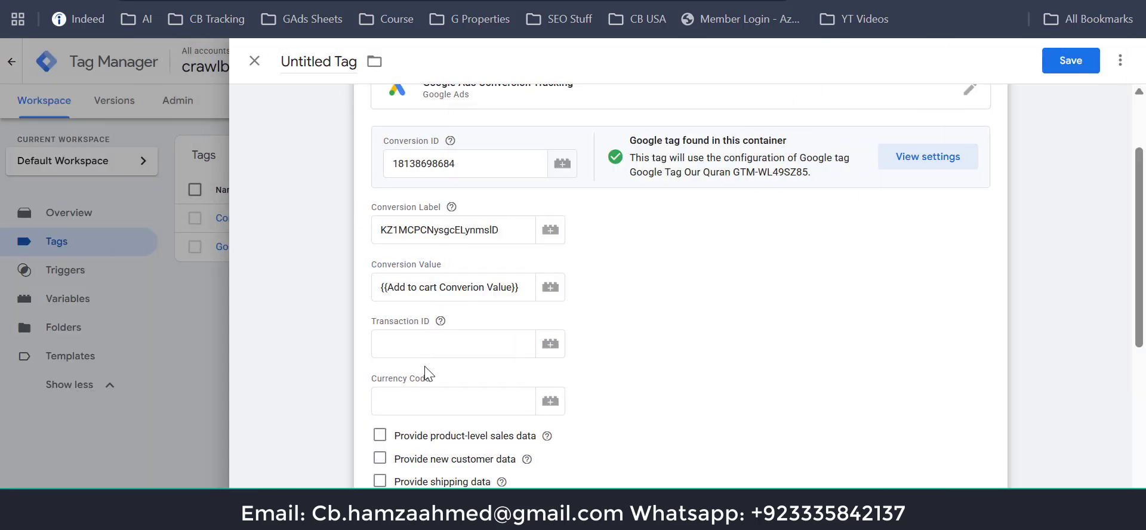
Step: Create a new variable of type Data Layer Variable for the tag's Currency Code
click(549, 401)
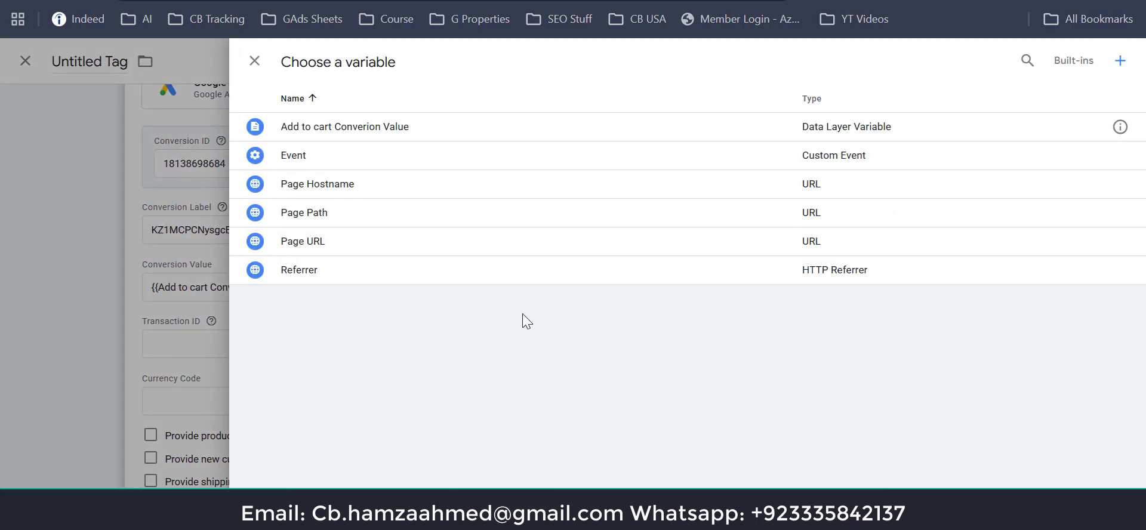
click(1121, 61)
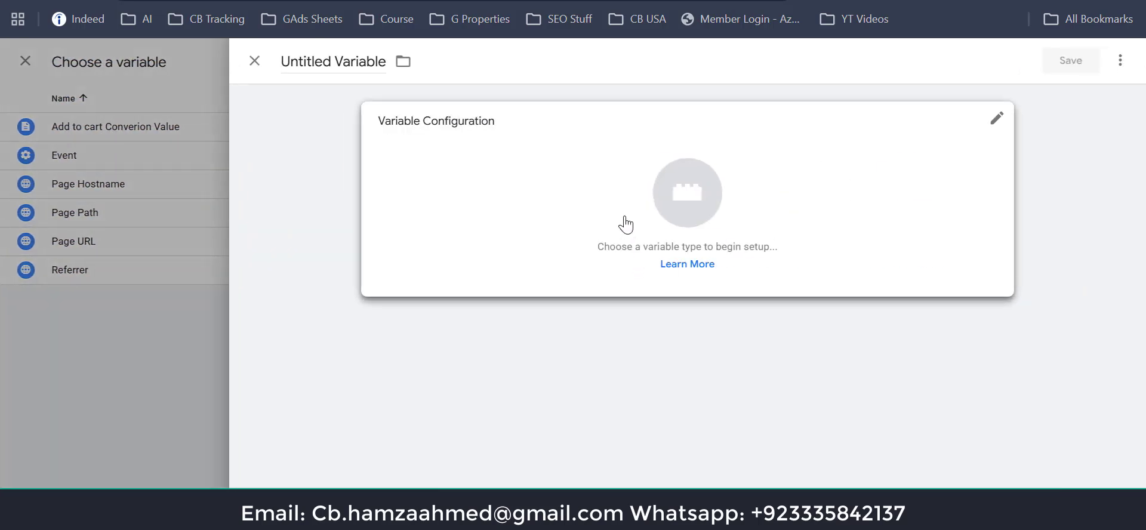
click(616, 220)
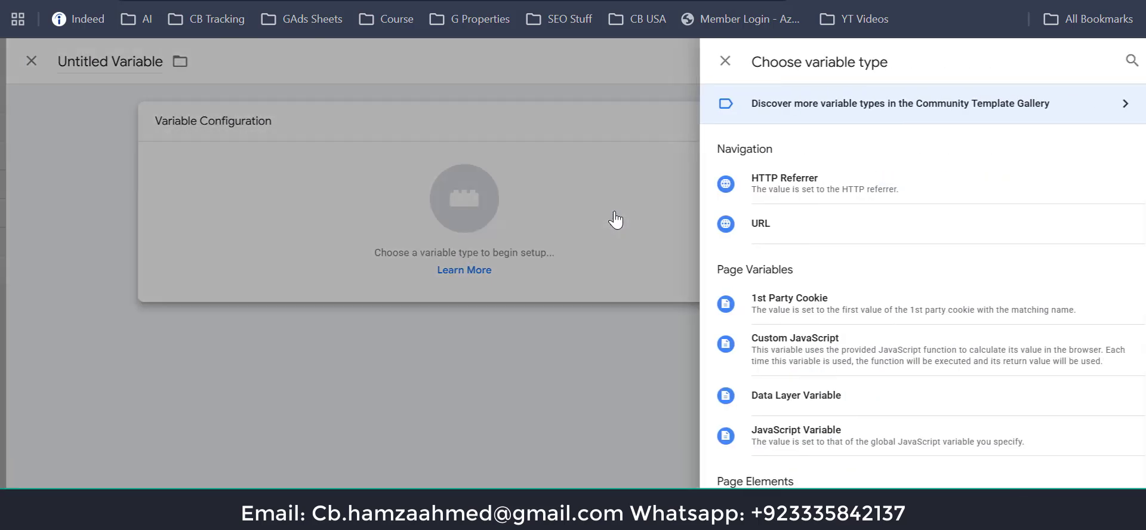
click(781, 398)
Step: Set the data layer variable name to eventModel.currency, copying both key names from the add_to_cart event in Tag Assistant
click(504, 273)
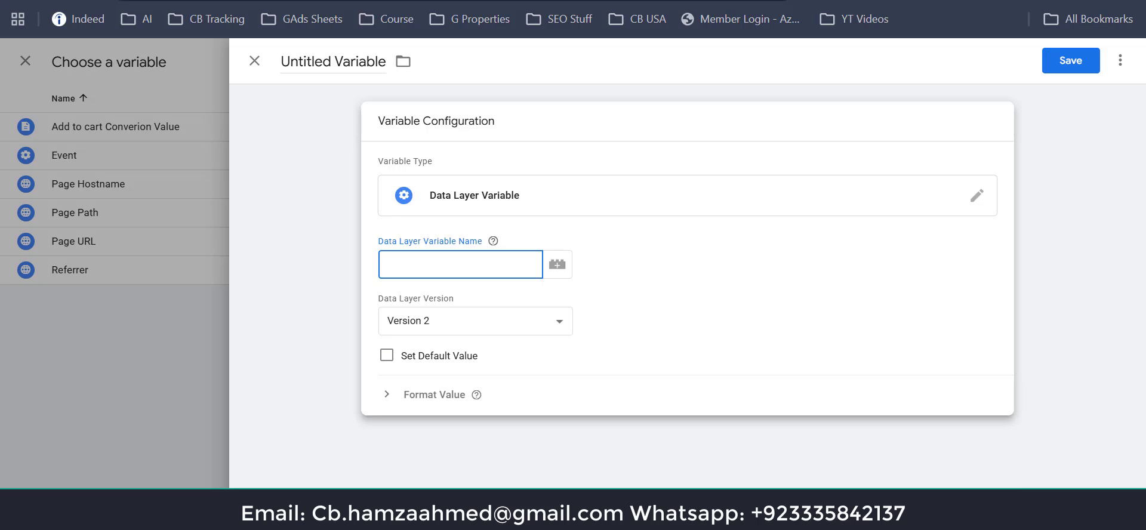
click(704, 0)
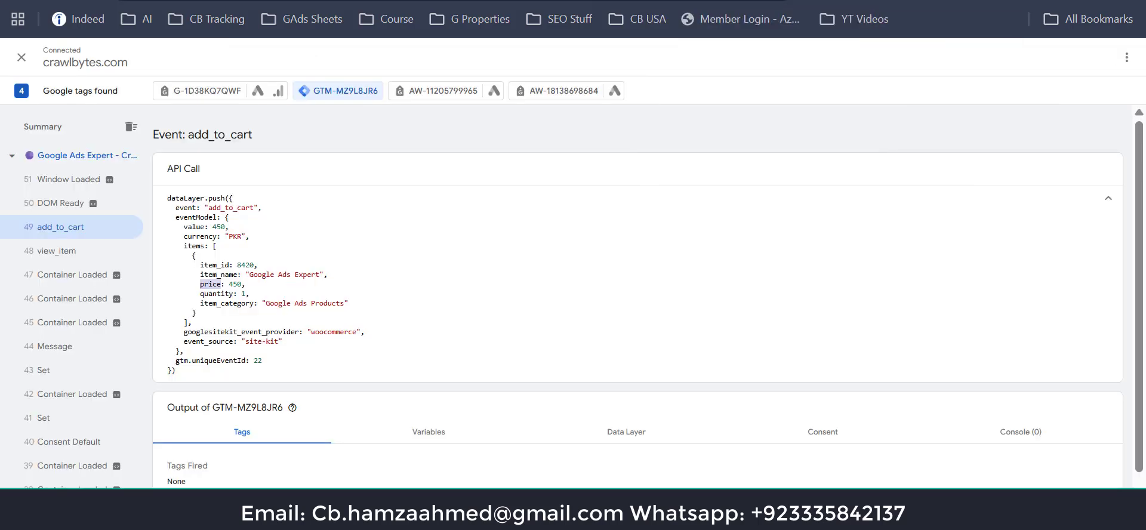
double_click(211, 218)
key(ctrl+c)
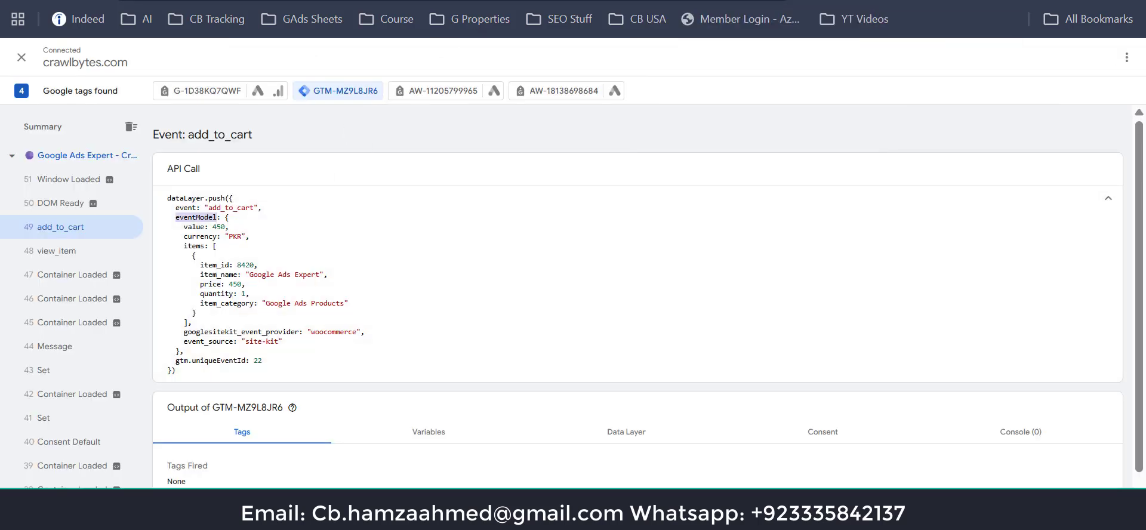
click(406, 0)
key(ctrl+v)
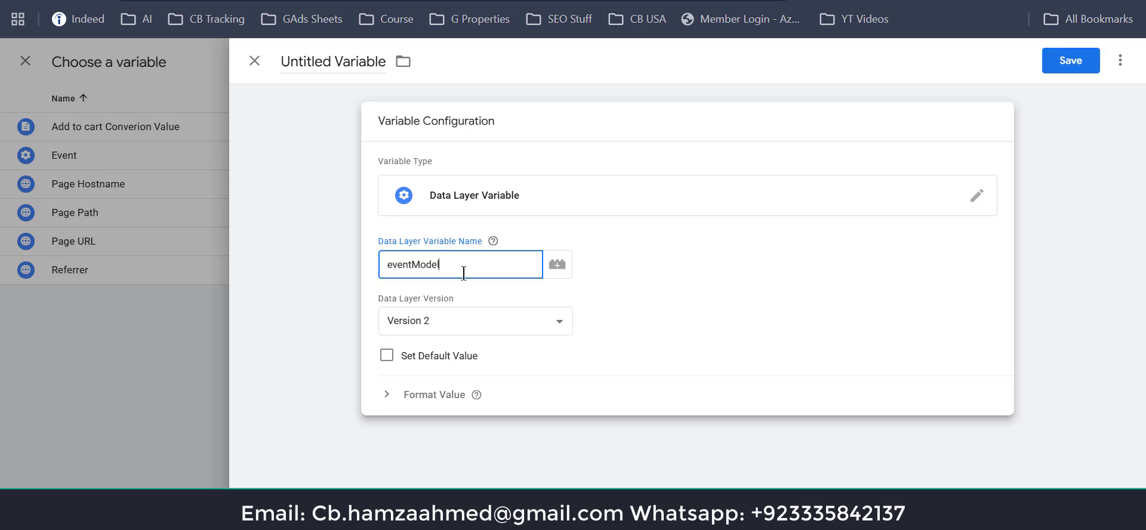
click(704, 1)
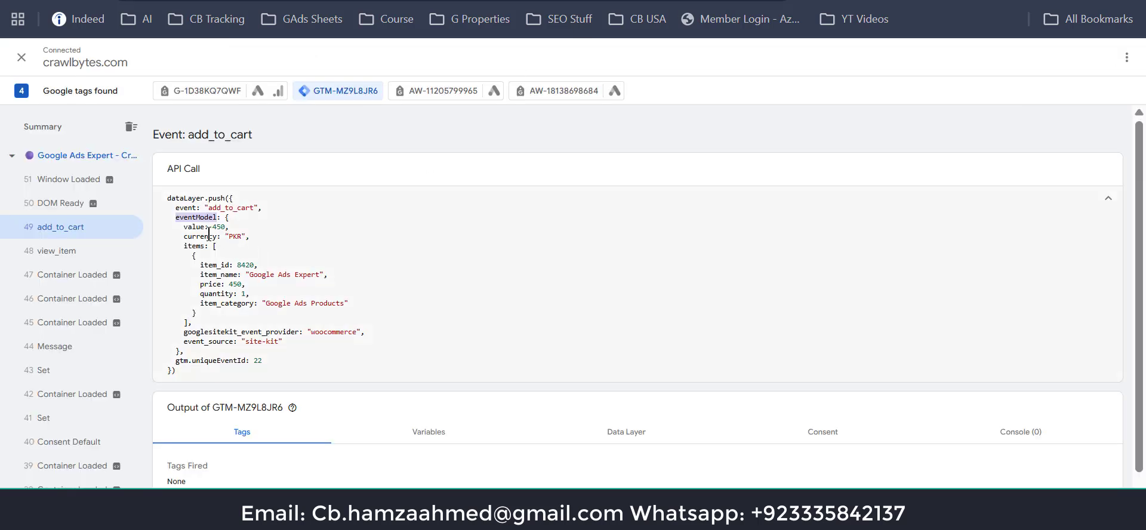
double_click(198, 236)
key(ctrl+c)
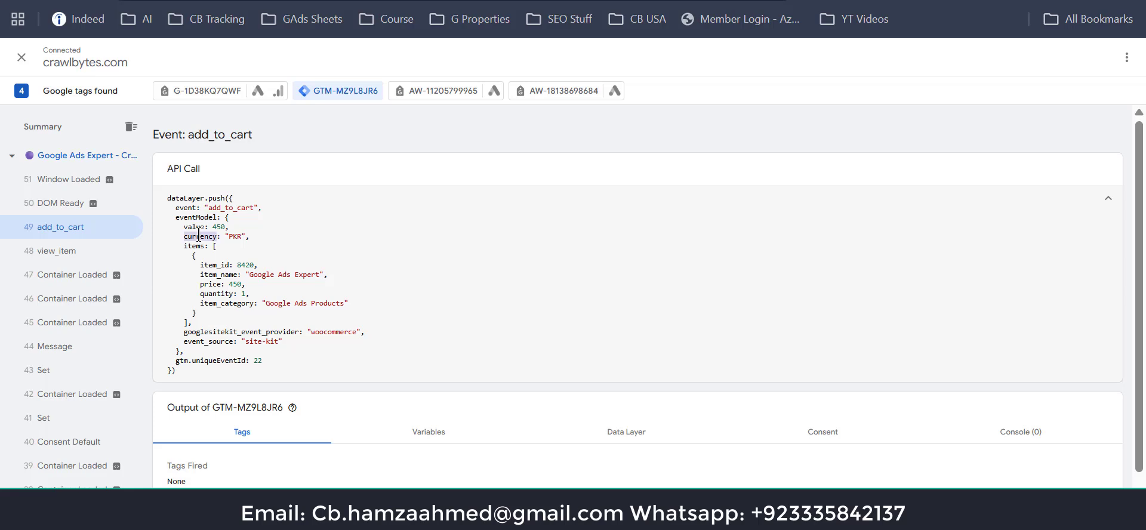
click(561, 0)
click(489, 0)
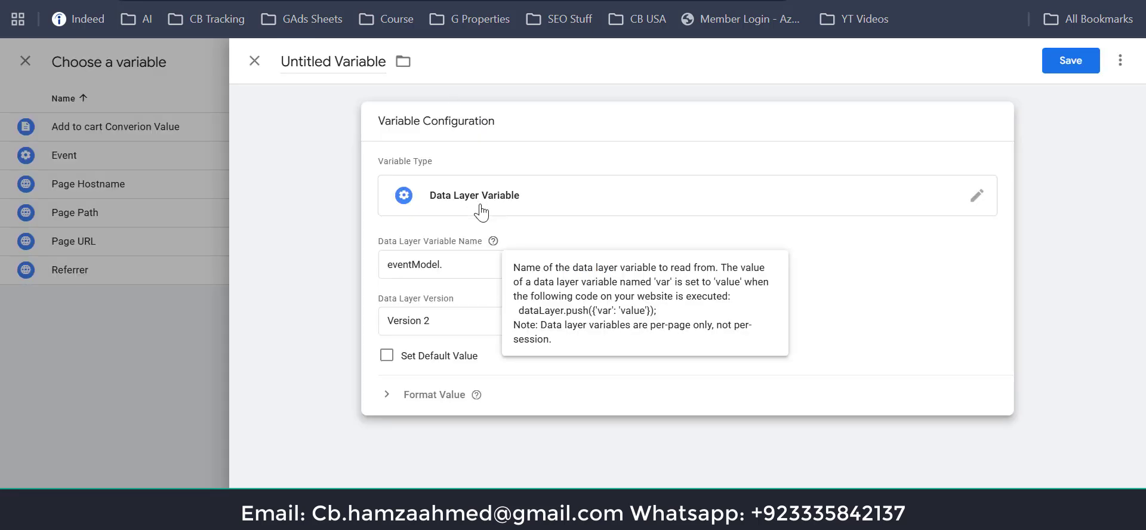
click(457, 271)
key(ctrl+v)
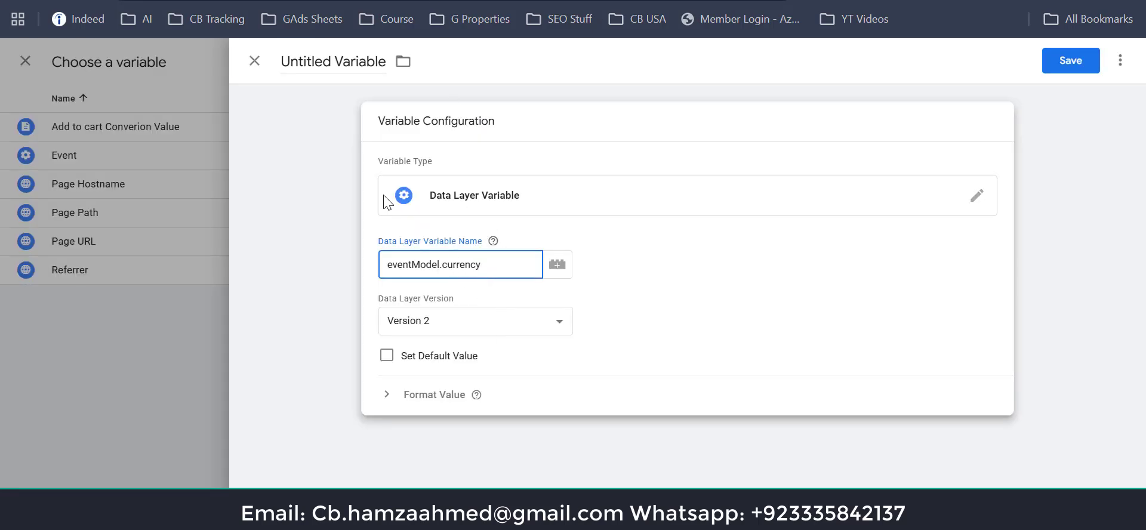
Step: Name the variable "Add to cart Currency" and save it into the tag's Currency Code
click(327, 58)
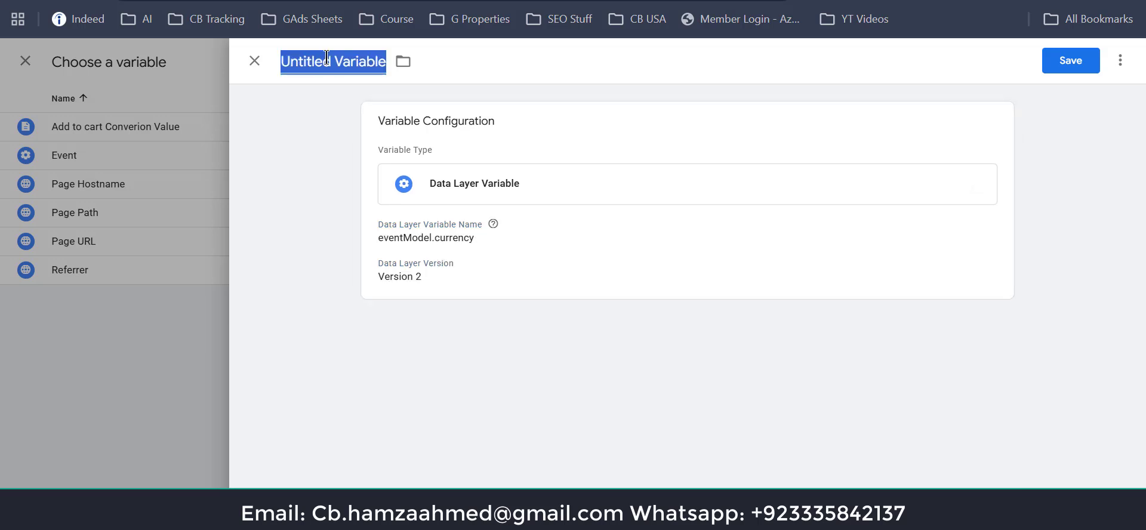
text(A)
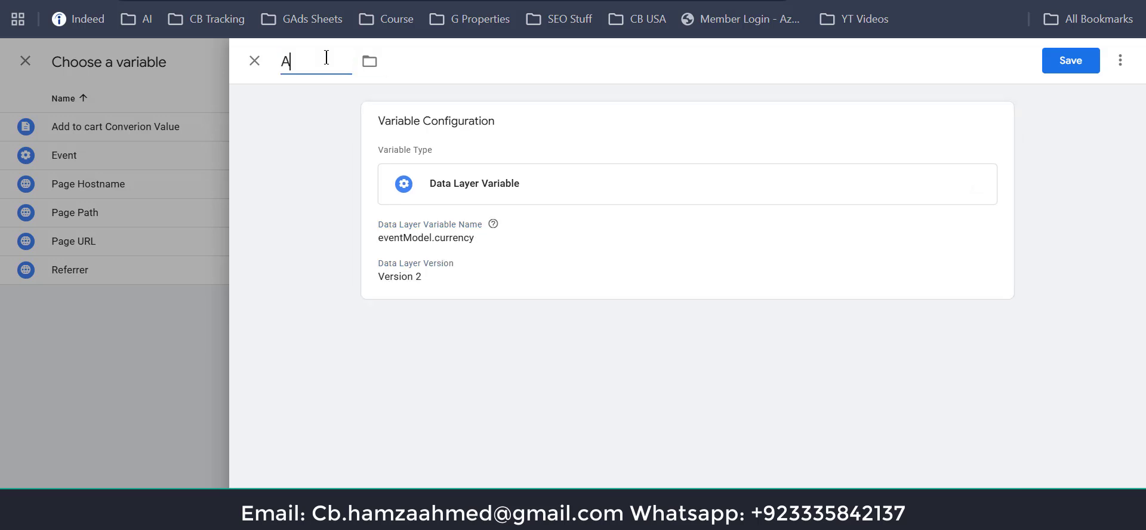
text(dd to cart C)
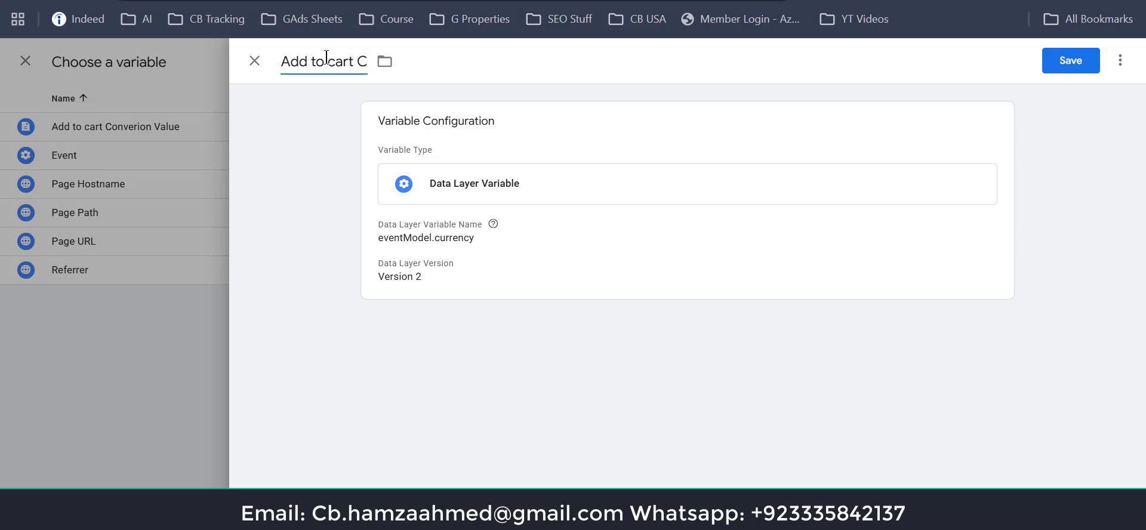
text(urrency)
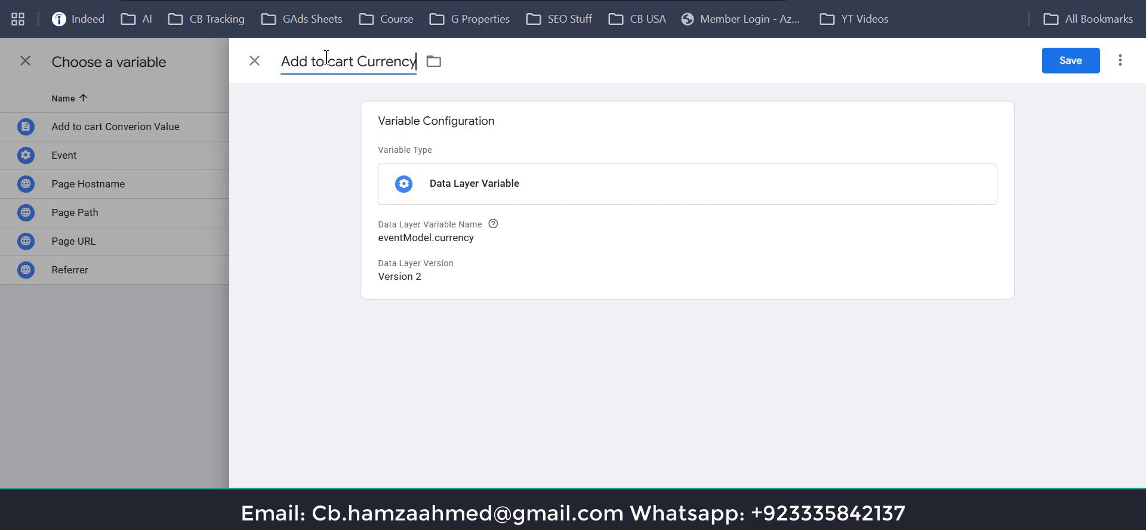
click(1058, 62)
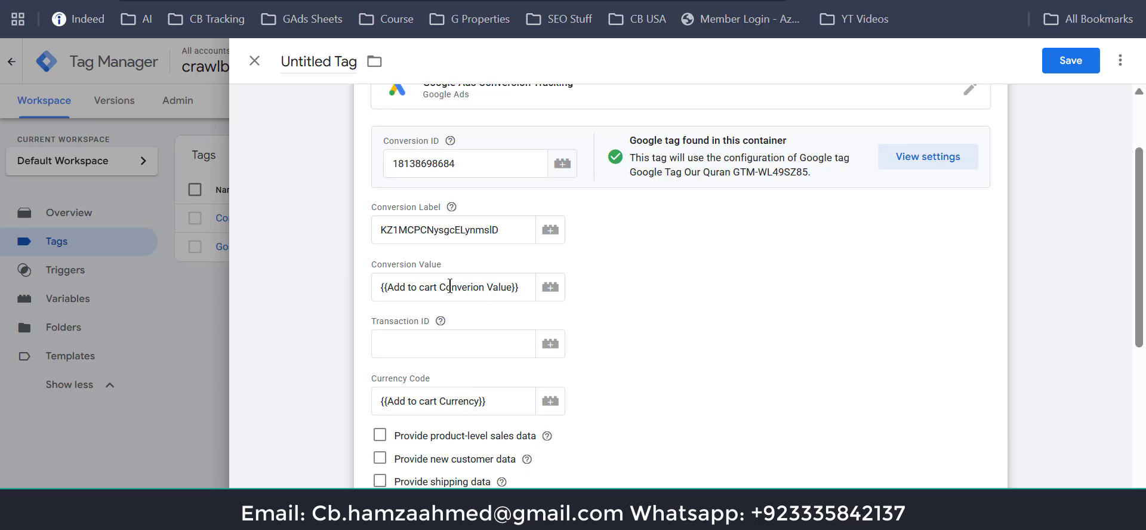
Step: Create a new trigger of type Custom Event for the conversion tag
scroll(441, 398, down, 6)
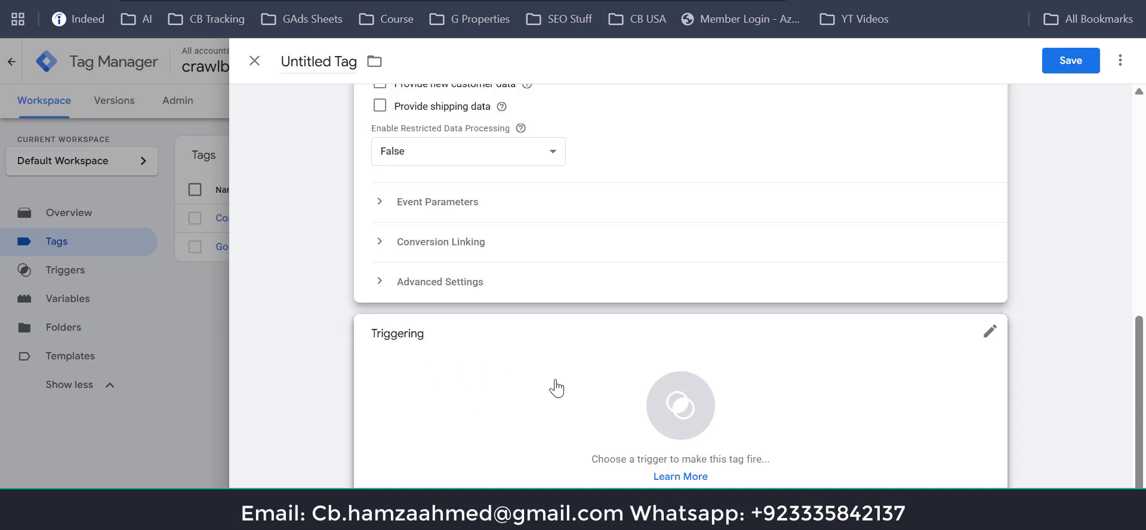
click(645, 521)
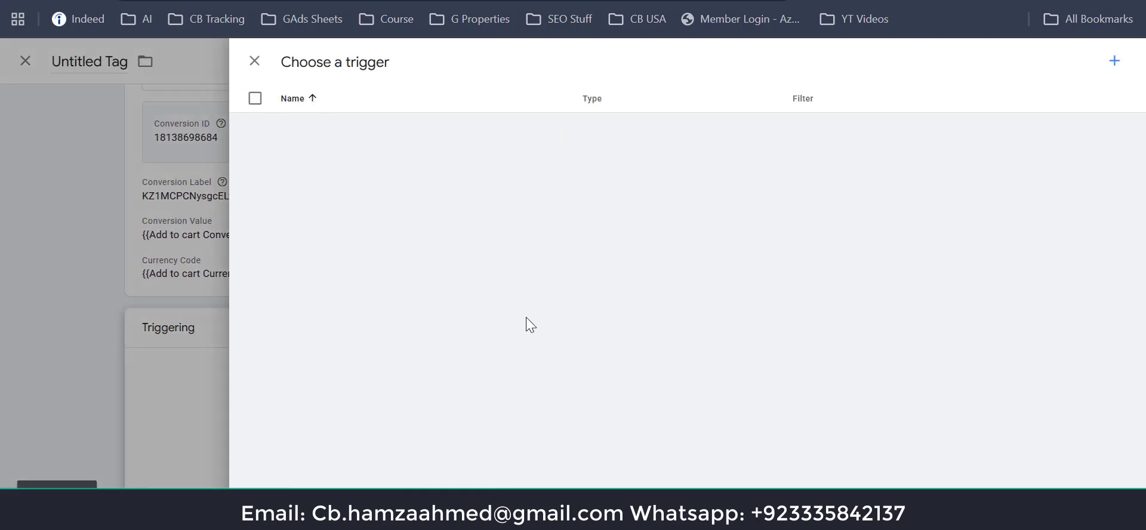
click(1115, 61)
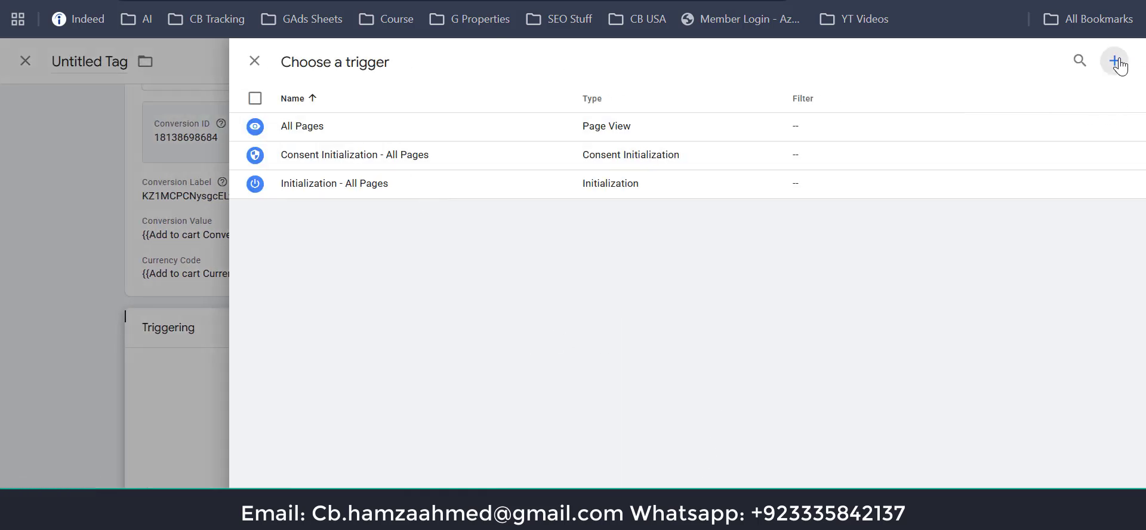
click(523, 178)
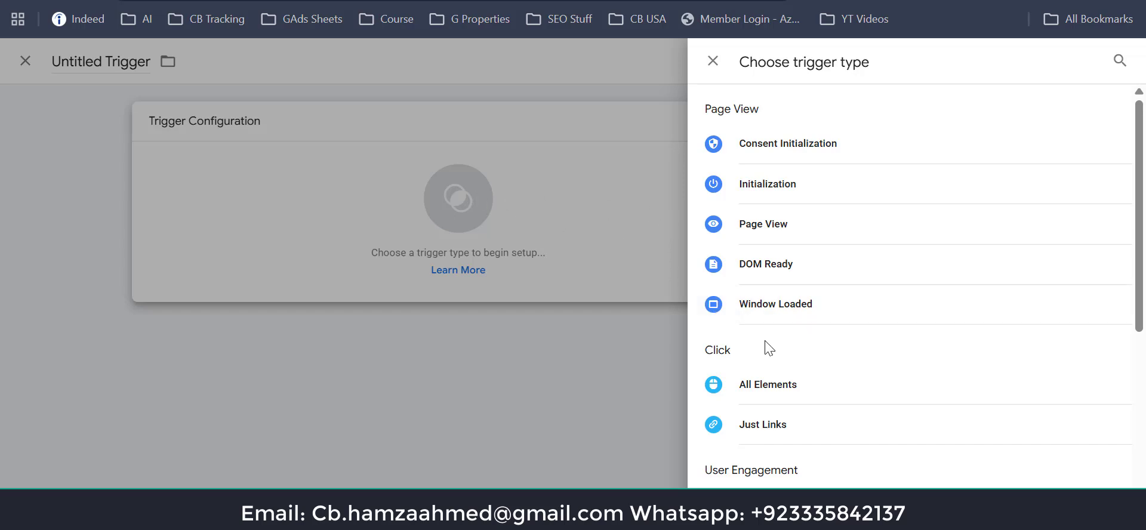
scroll(767, 351, down, 5)
click(763, 437)
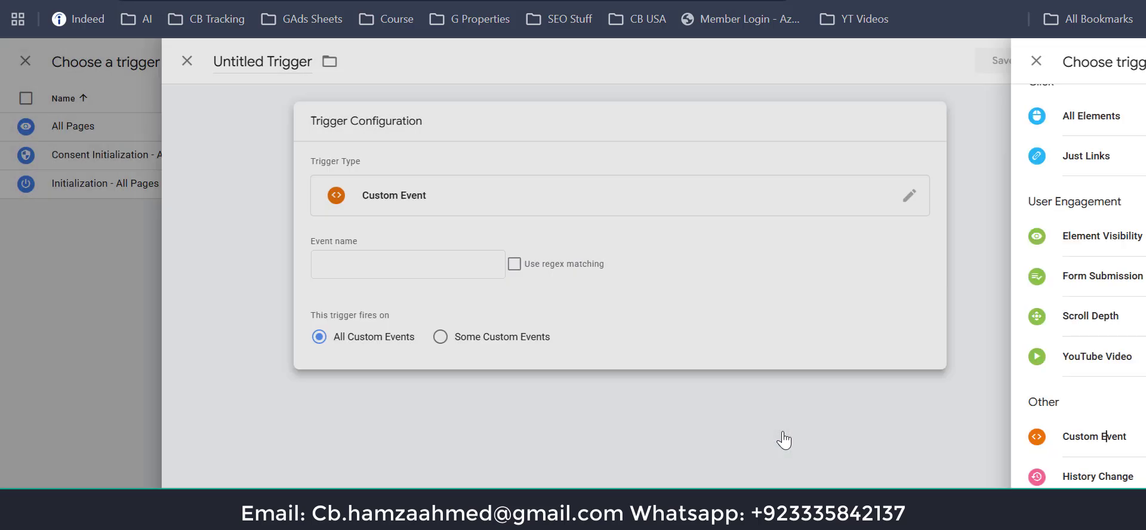
Step: Set the trigger's event name to add_to_cart, copied from the event's API call in Tag Assistant
click(518, 270)
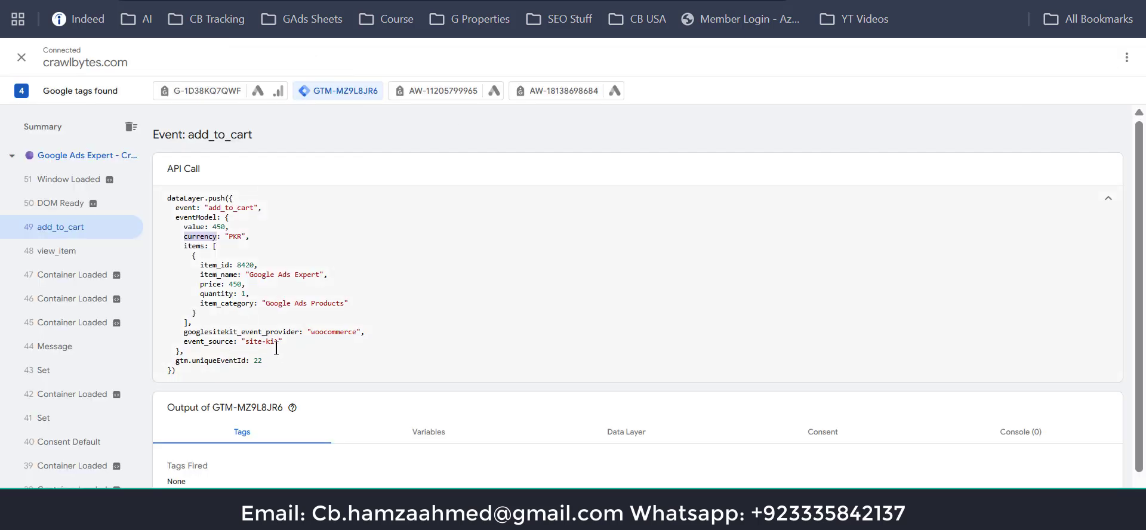
drag(178, 208, 250, 208)
double_click(250, 208)
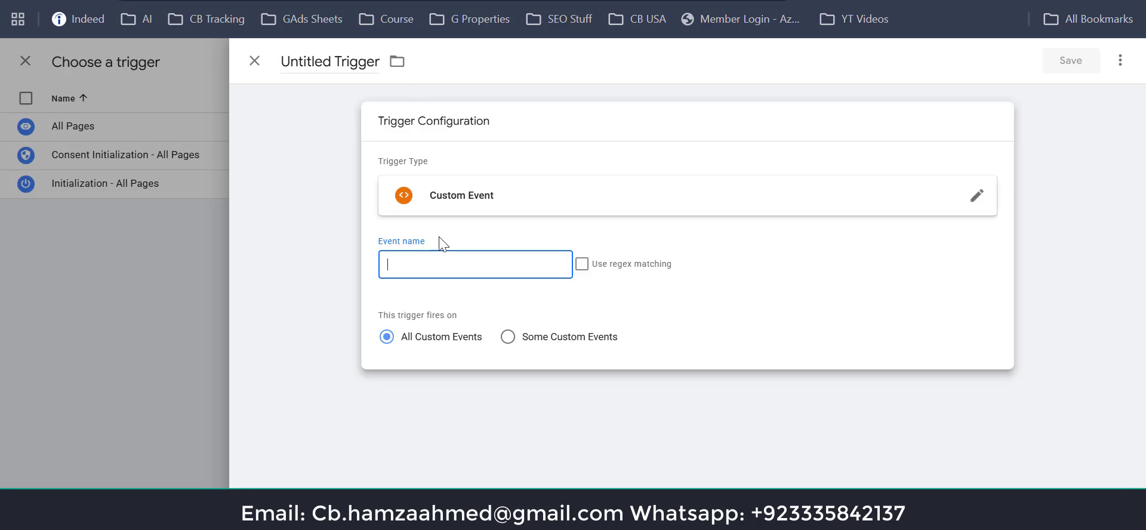
text(add_to_cart)
Step: Name the trigger "add_to_cart-test" and save it as the tag's firing trigger
click(349, 62)
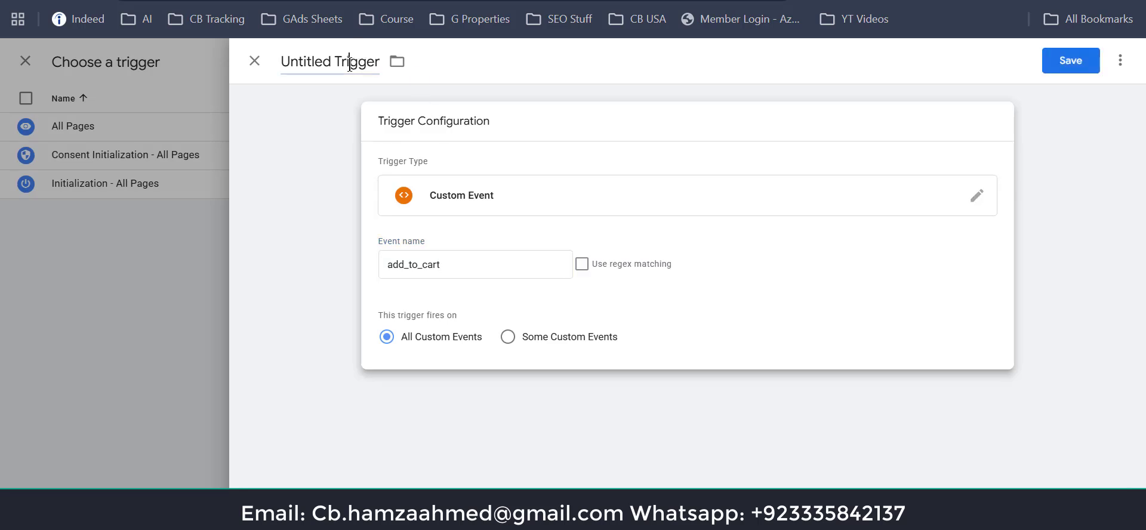
key(ctrl+a)
text(add_to_cart)
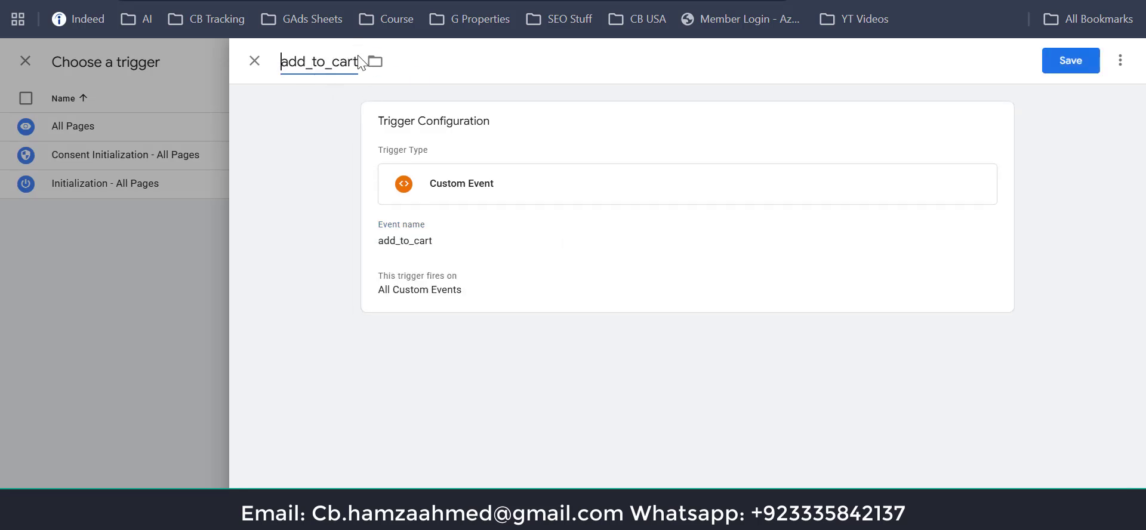
click(375, 61)
click(341, 70)
click(306, 65)
text(-tet)
text(test)
click(1071, 63)
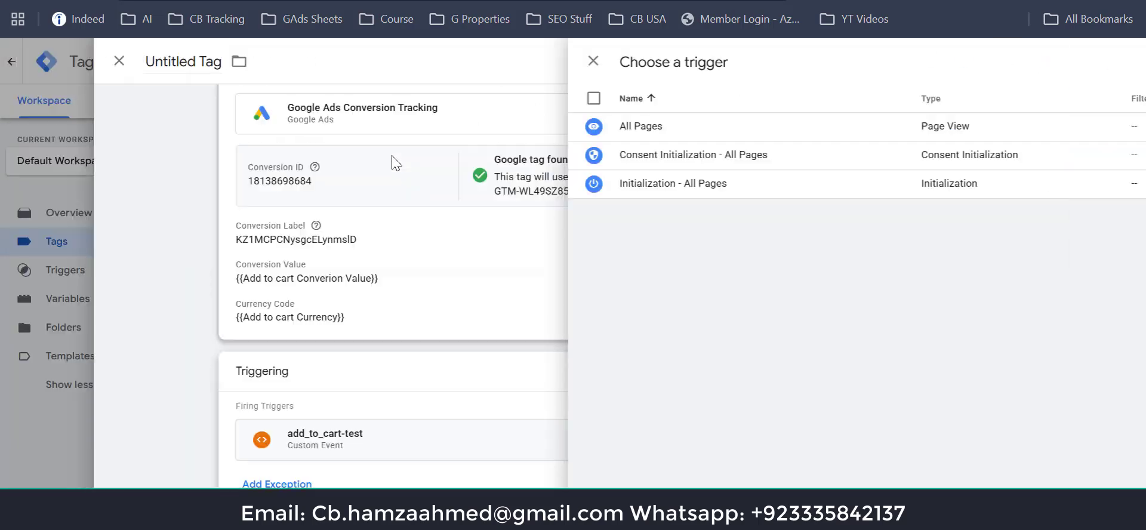
Step: Name the tag "Add to cart Conversion tracking Test 1" and save it
scroll(472, 301, up, 2)
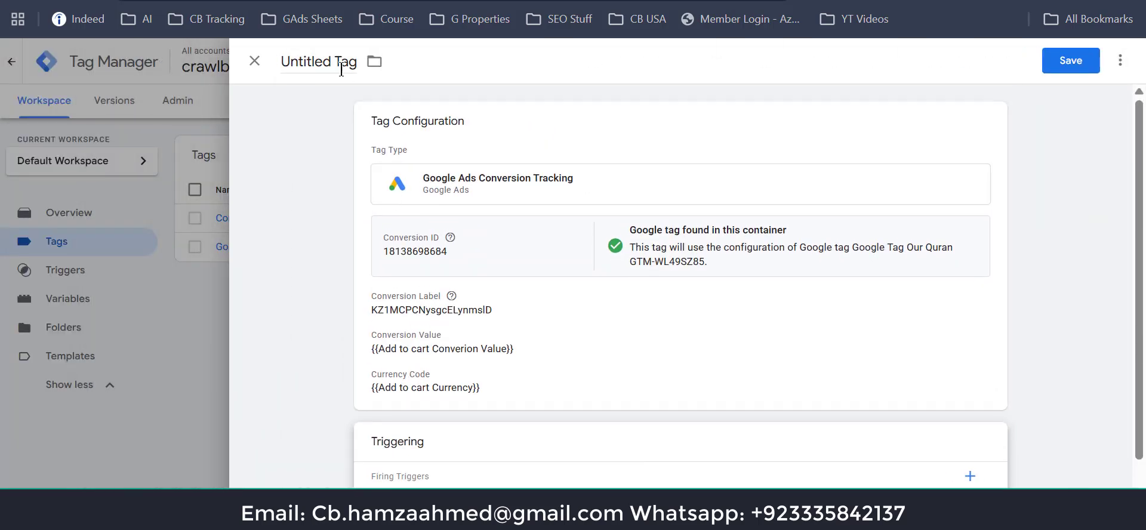
click(341, 70)
text(Add)
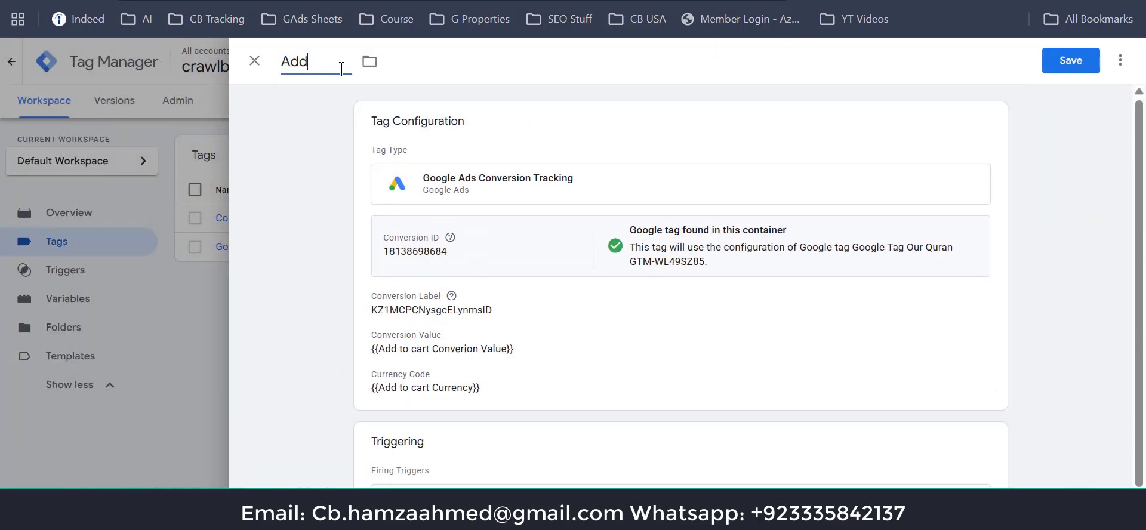
text( to cart Conversio)
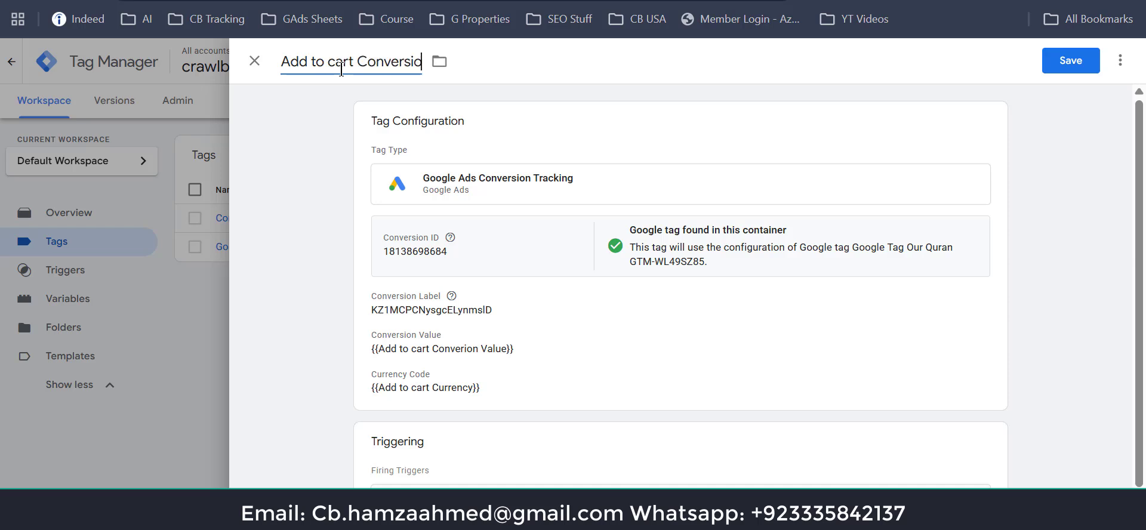
text(n tracking Test)
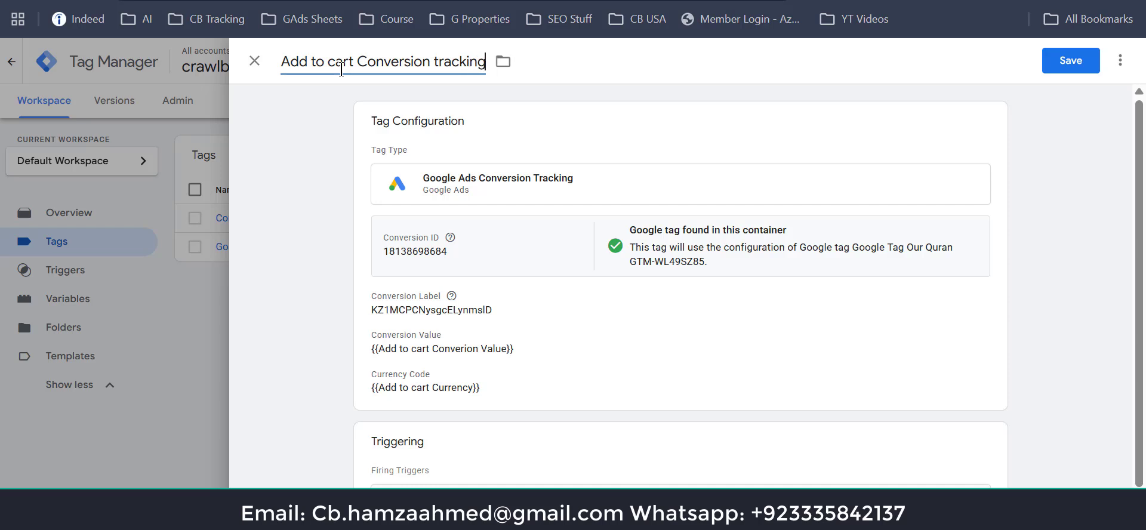
text( 1)
click(1081, 63)
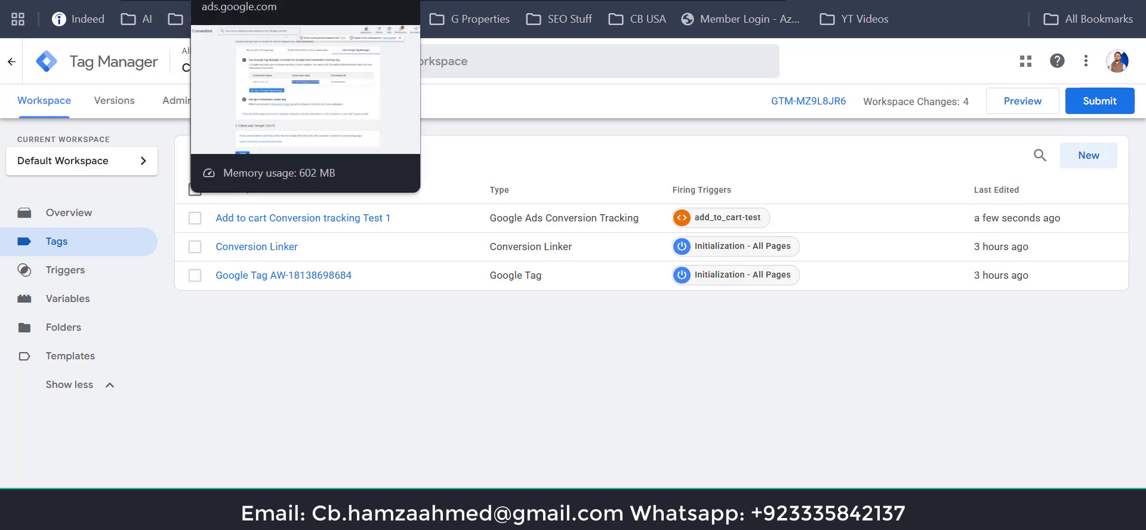
Step: Switch to Google Ads, finish the conversion action setup and check the Add to cart goal's status in the conversions summary
click(257, 1)
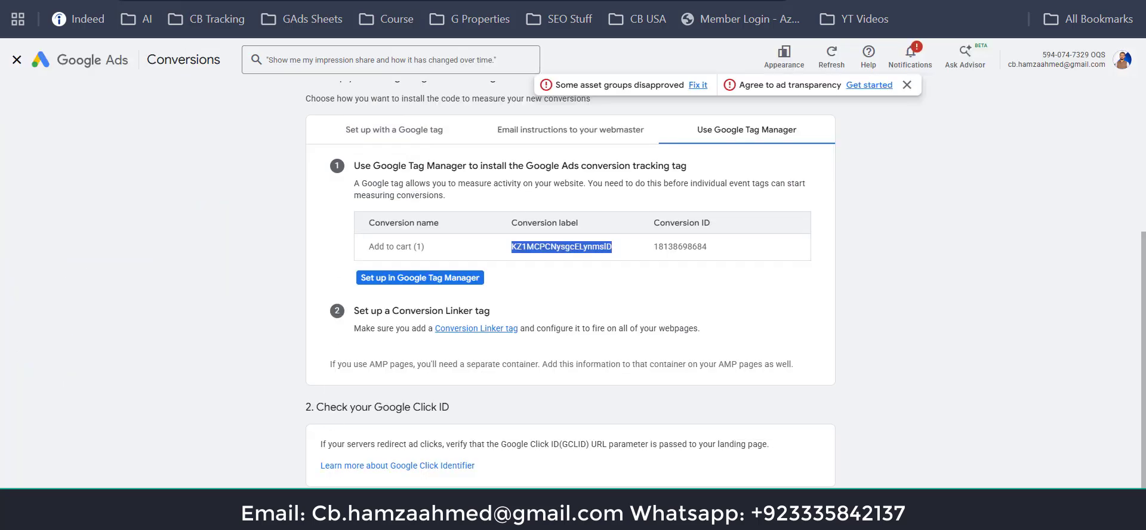
click(322, 508)
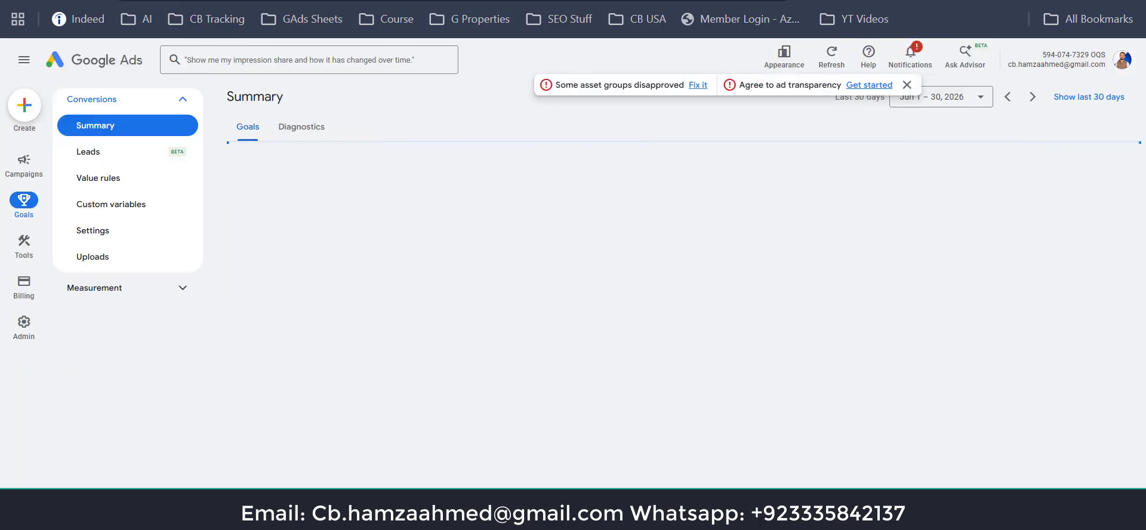
scroll(572, 382, down, 5)
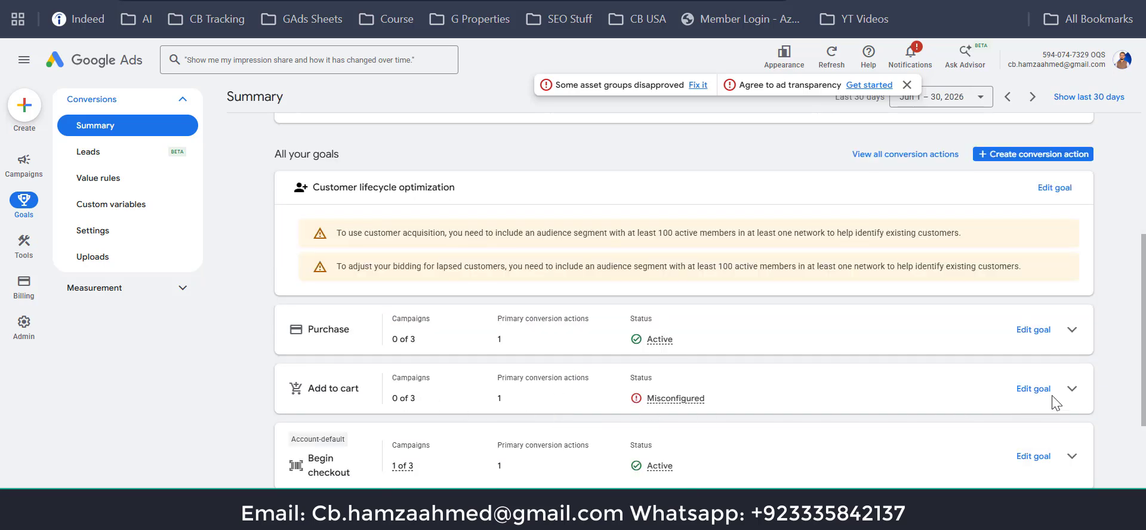
double_click(687, 398)
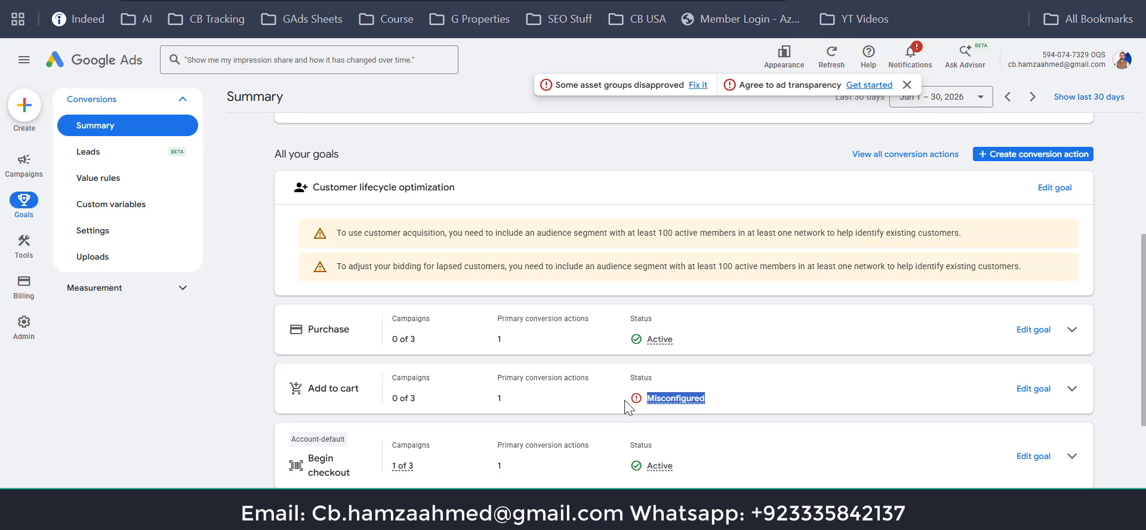
Step: Expand the Add to cart goal in the conversions summary and review its conversion action's source, conversions and status
click(1073, 392)
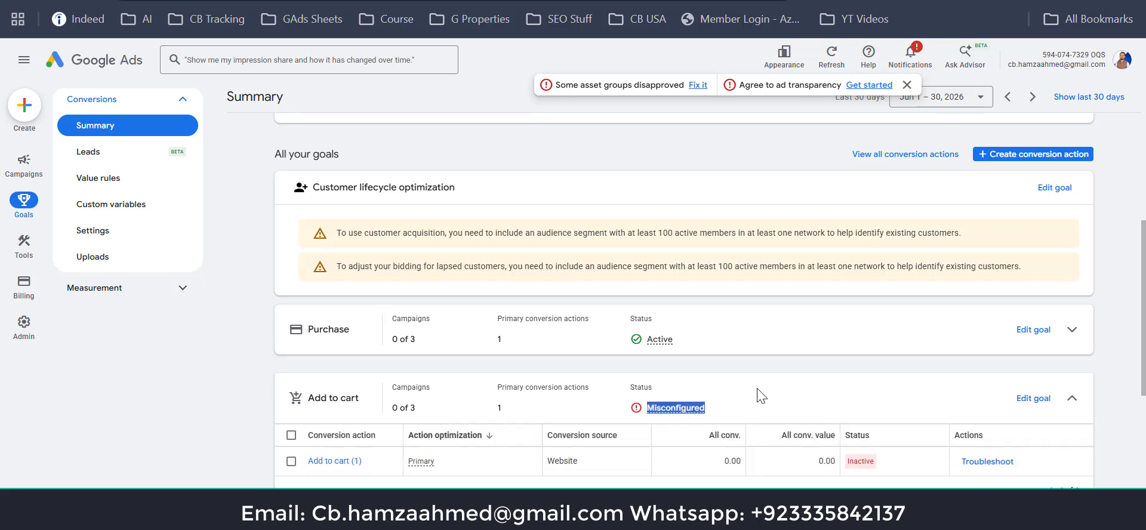
scroll(758, 370, down, 2)
drag(889, 376, 256, 373)
scroll(487, 374, down, 3)
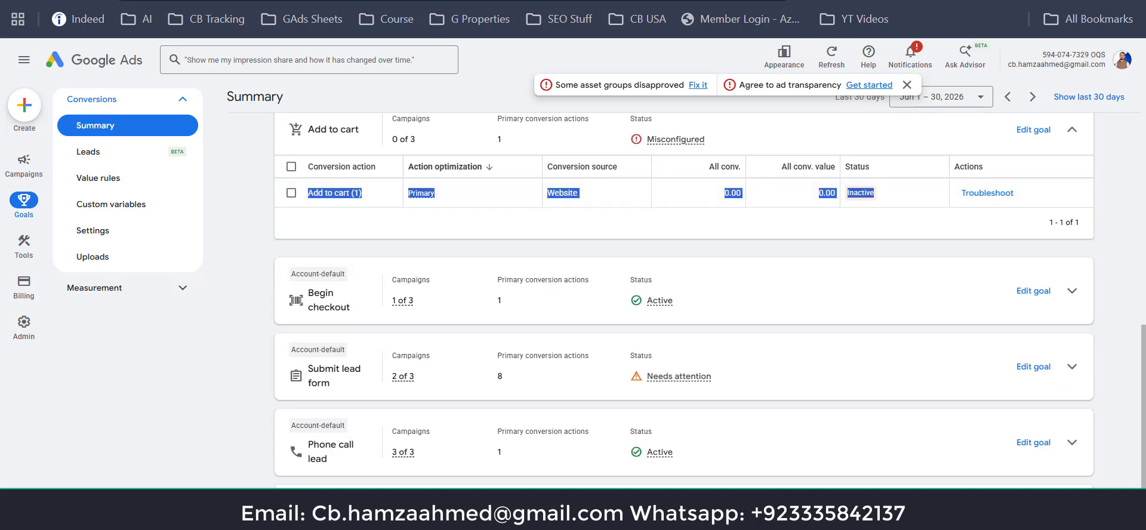
Step: Switch to Tag Manager and start submitting the workspace changes with the version name "add_to_cartadd_to_cart"
click(740, 1)
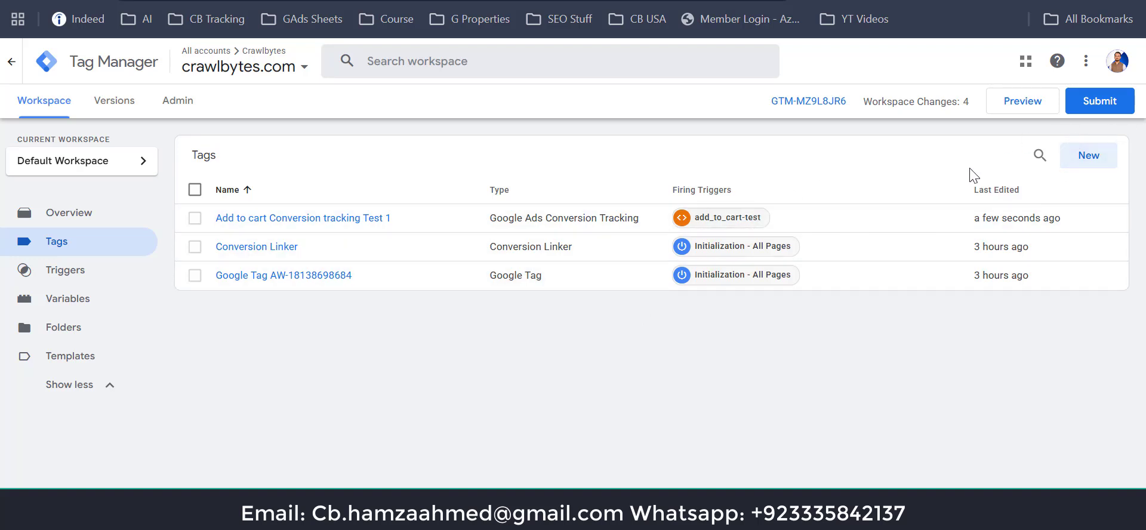
click(1102, 102)
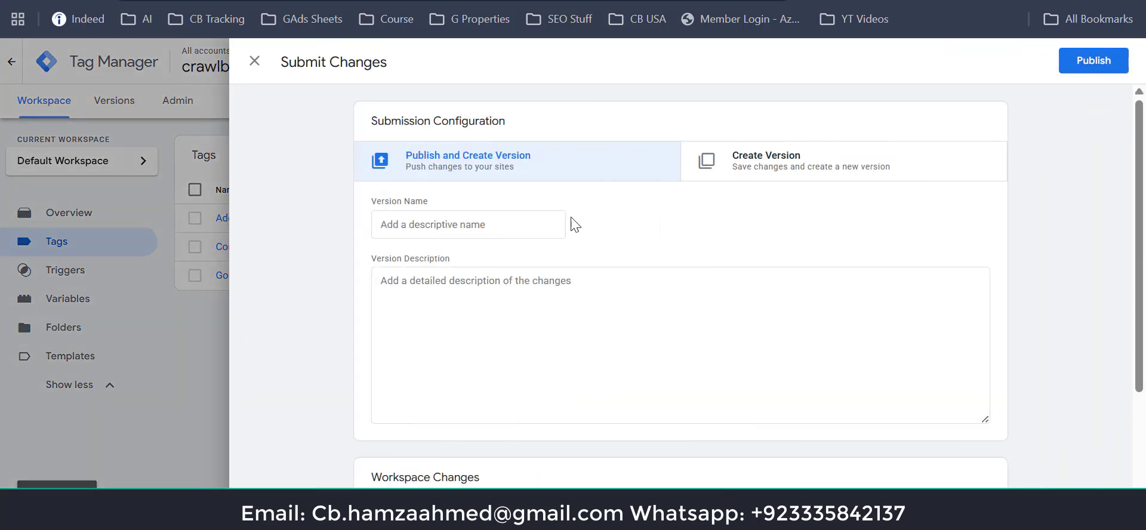
click(513, 227)
text(add_to_cart)
text(add_to_cart)
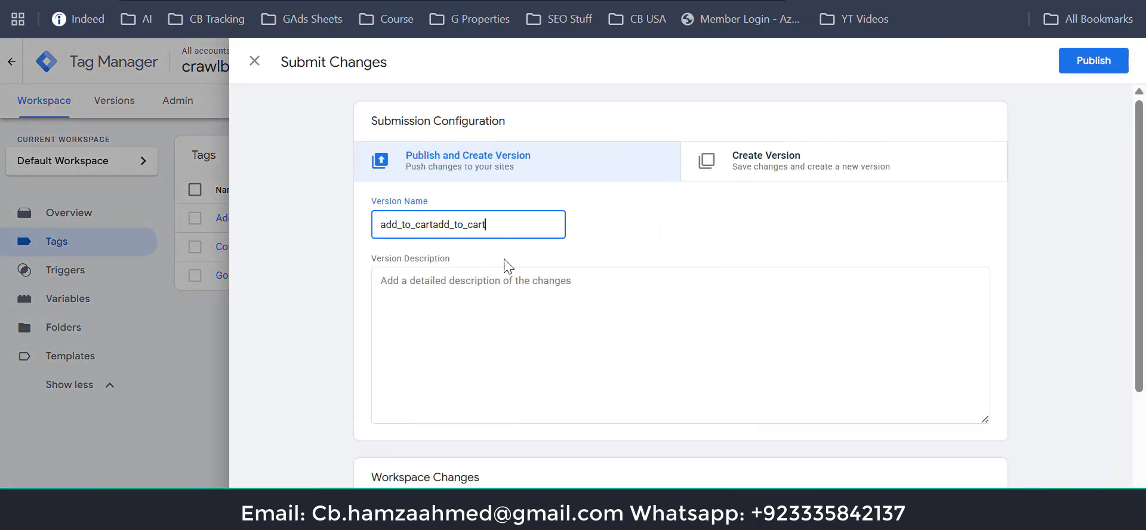
Step: Fill the version description with add_to_cart repeated five times, publish the version and close its summary
click(488, 306)
key(ctrl+v)
key(ctrl+v)
key(ctrl+v)
key(ctrl+v)
text(add_to_cart)
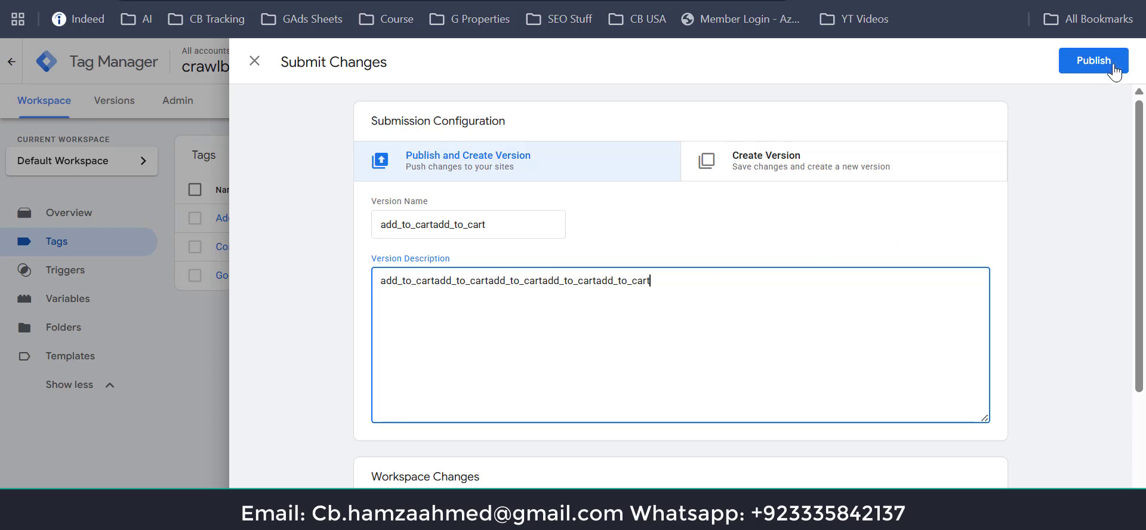
click(1112, 65)
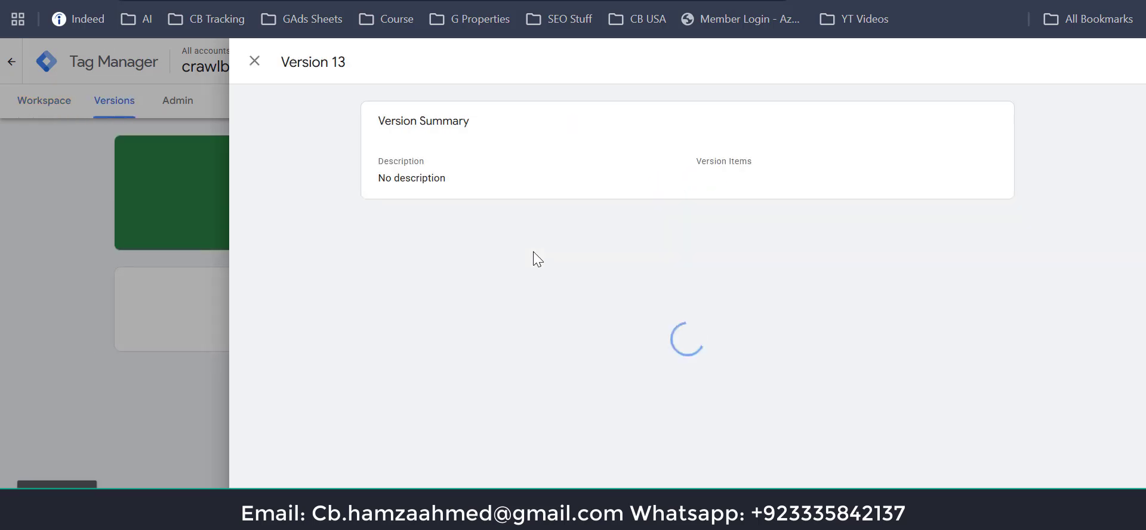
click(254, 61)
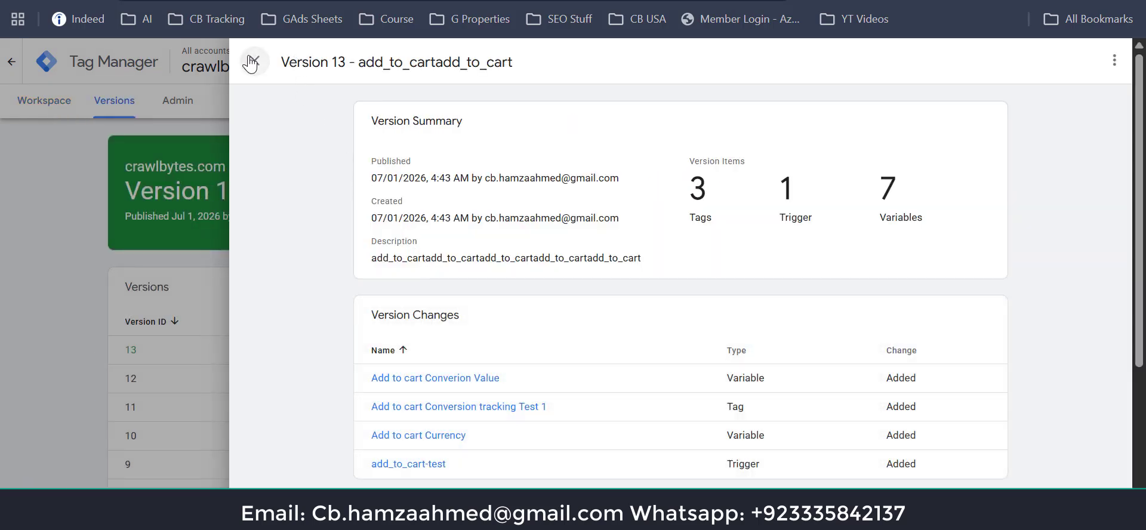
click(48, 108)
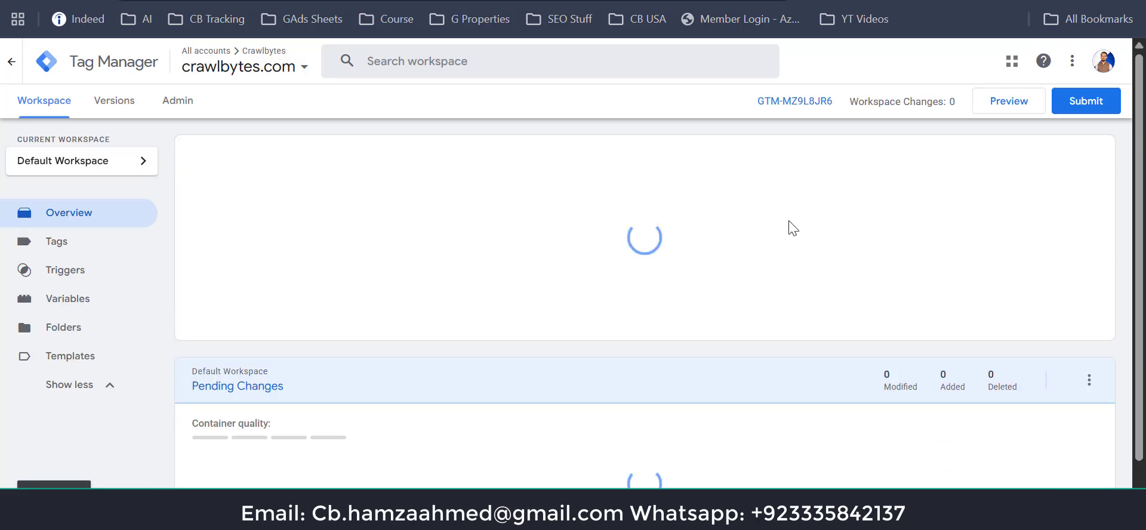
click(989, 108)
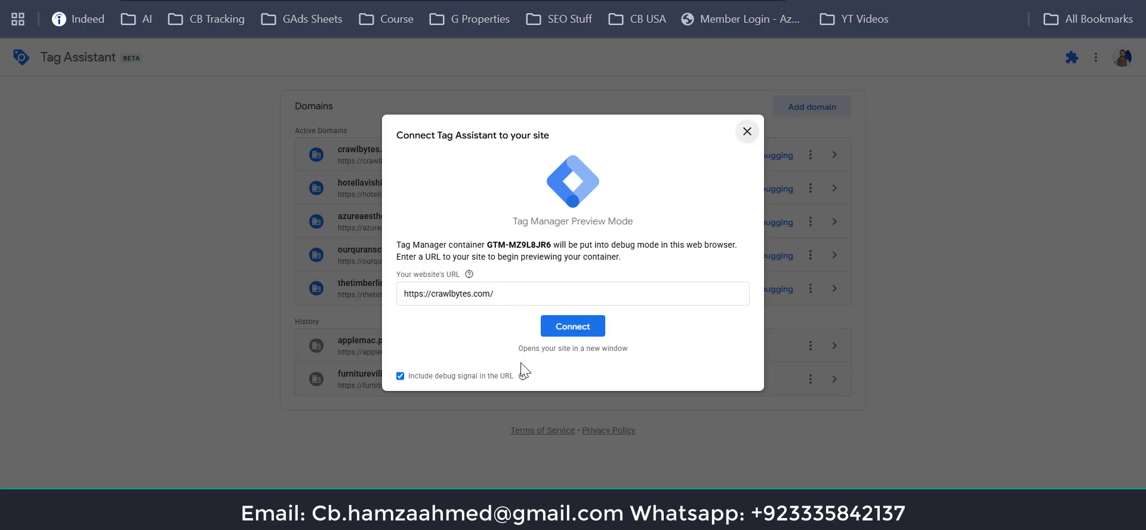
click(570, 333)
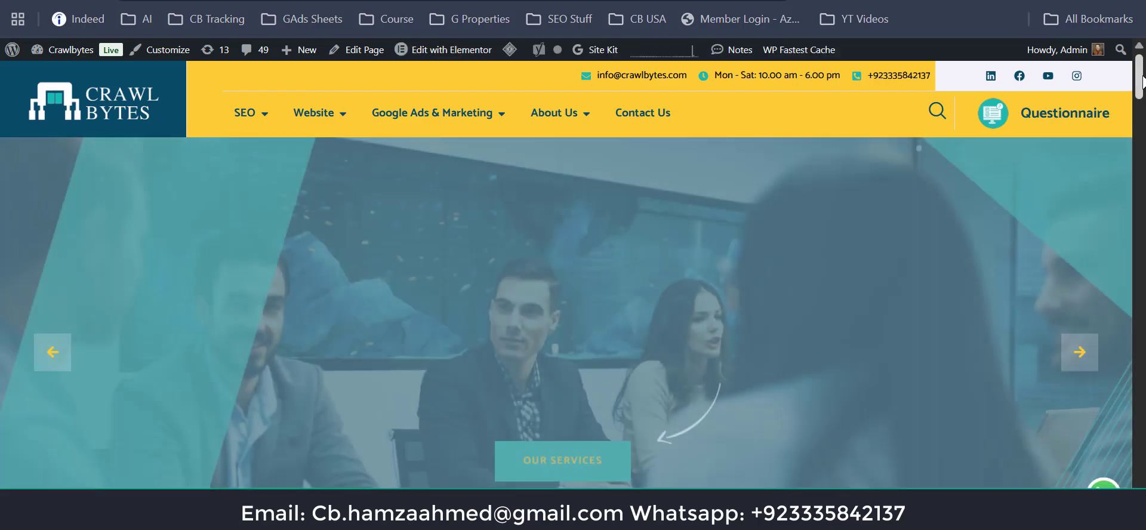
Step: Open the Google Ads Product page from the site footer's Services links and add the Google Ads Expert product to the cart
drag(1143, 75, 1142, 473)
scroll(1039, 459, down, 3)
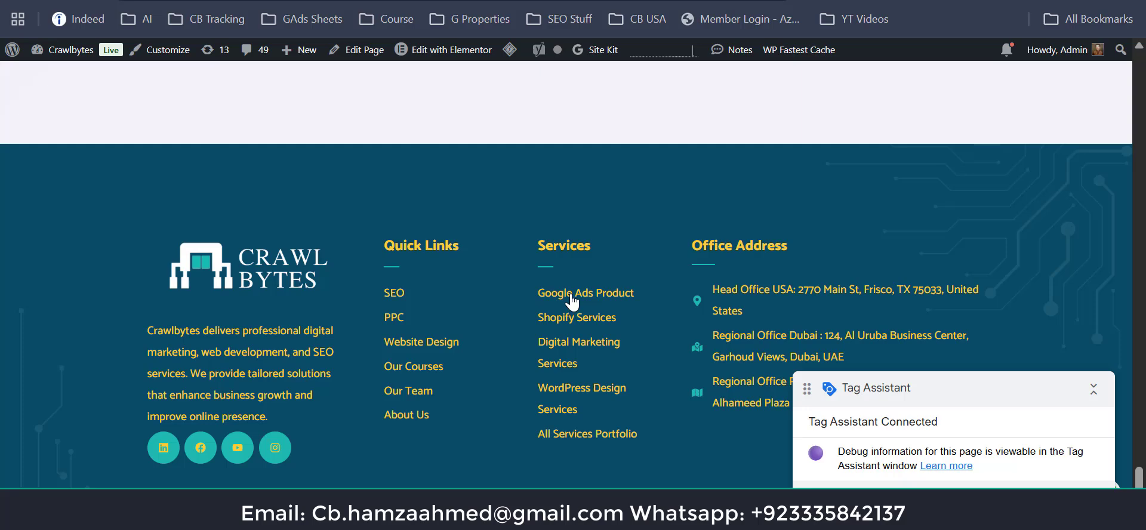
click(571, 295)
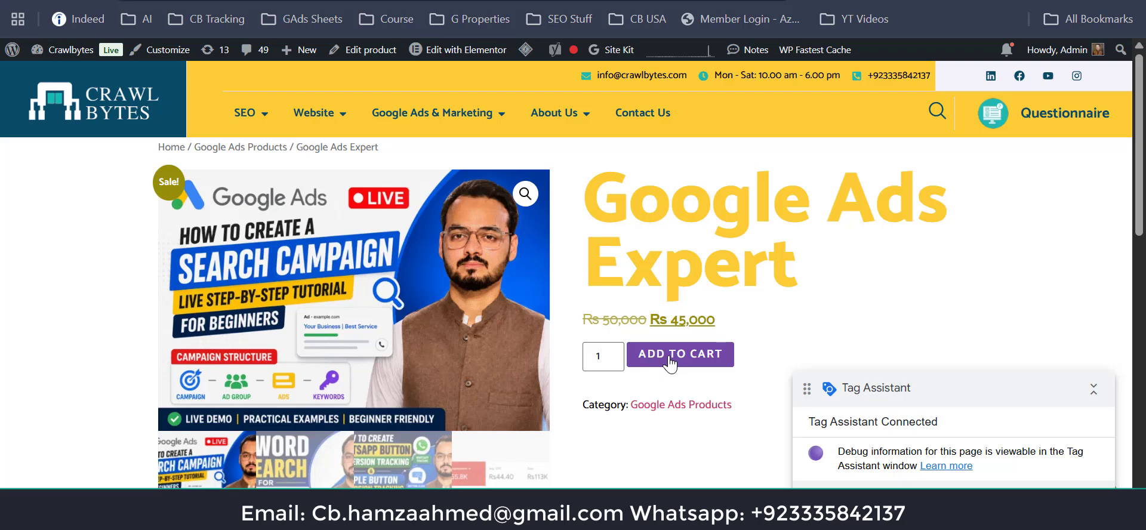
click(670, 357)
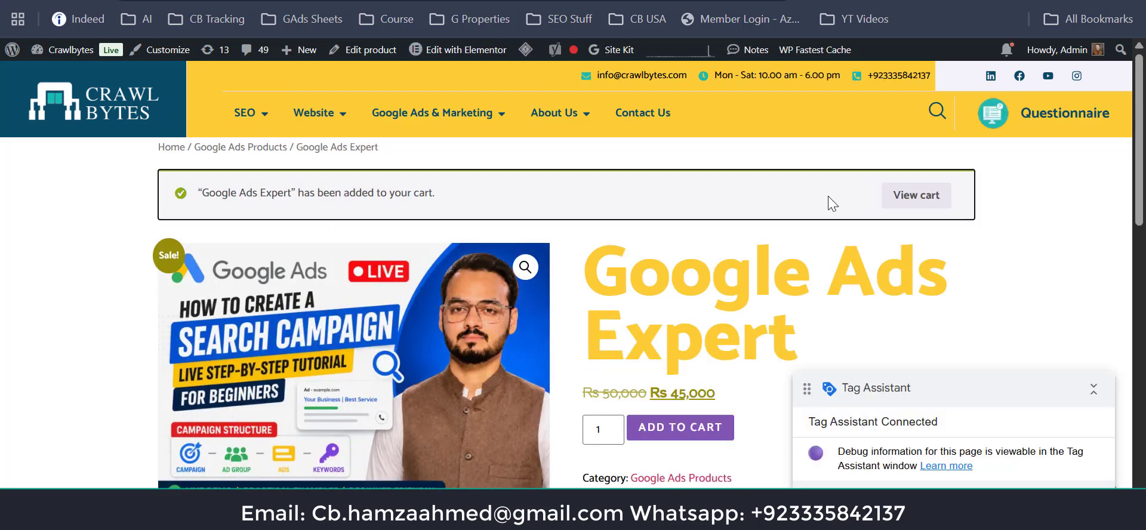
Step: In Tag Assistant, examine the fired "Add to cart Conversion tracking Test 1" tag's full properties, including conversion ID, label and firing trigger
click(138, 1)
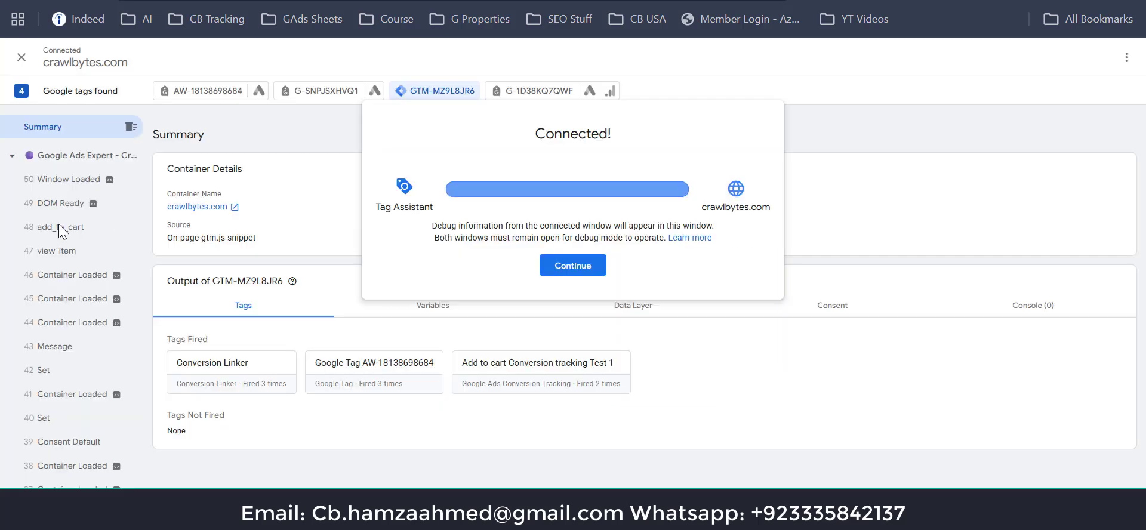
click(568, 268)
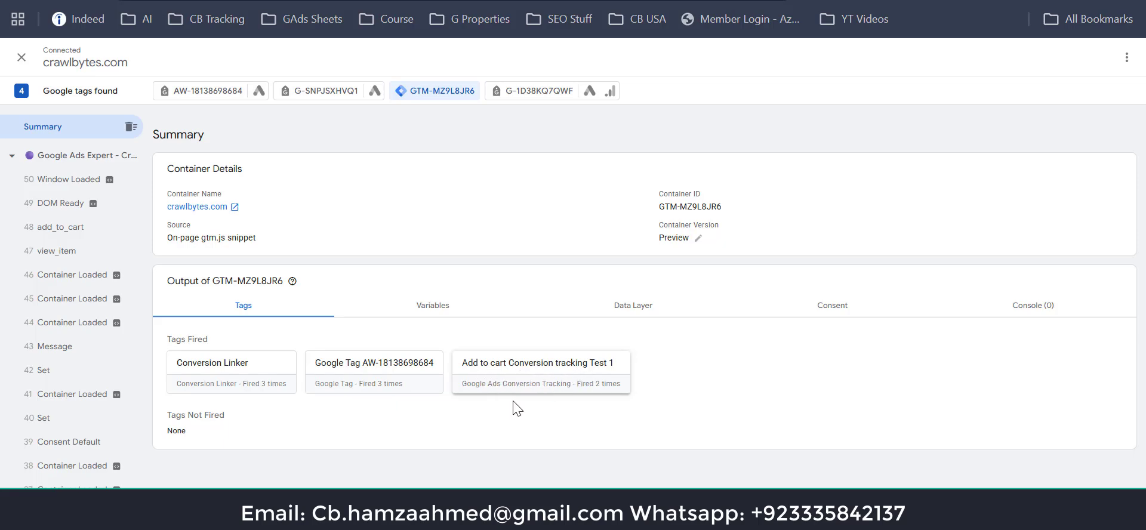
click(519, 380)
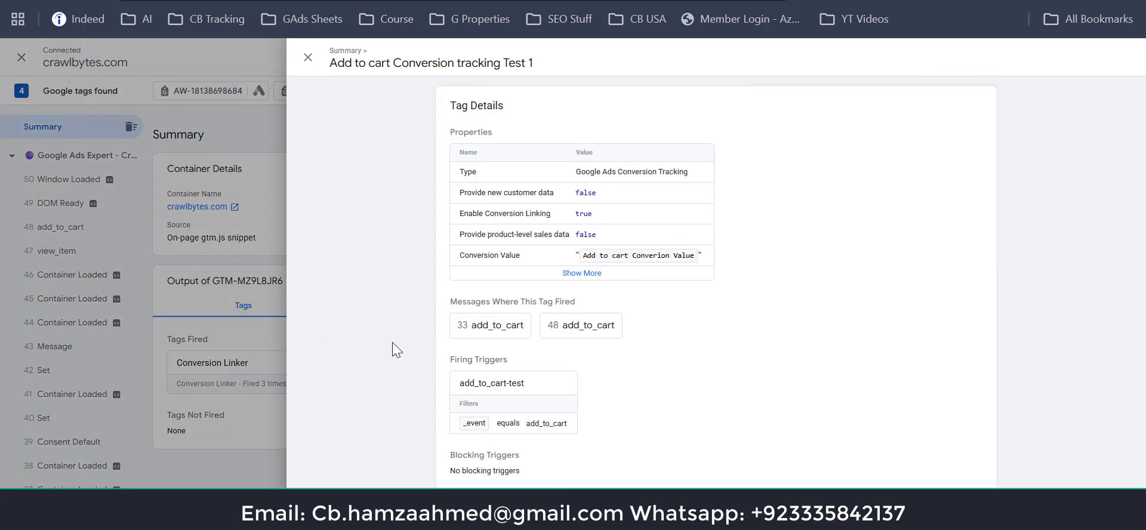
click(593, 276)
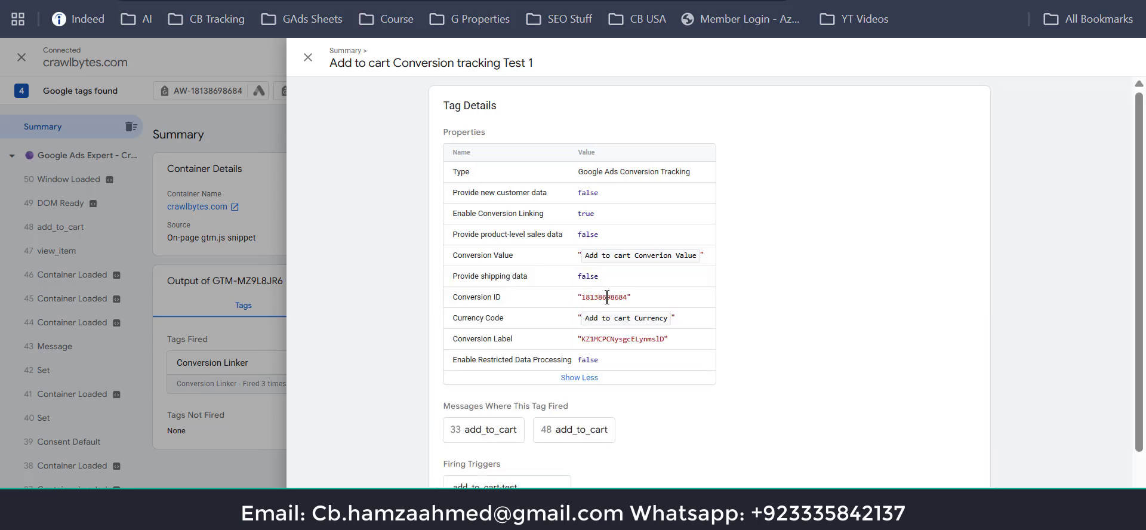
double_click(607, 297)
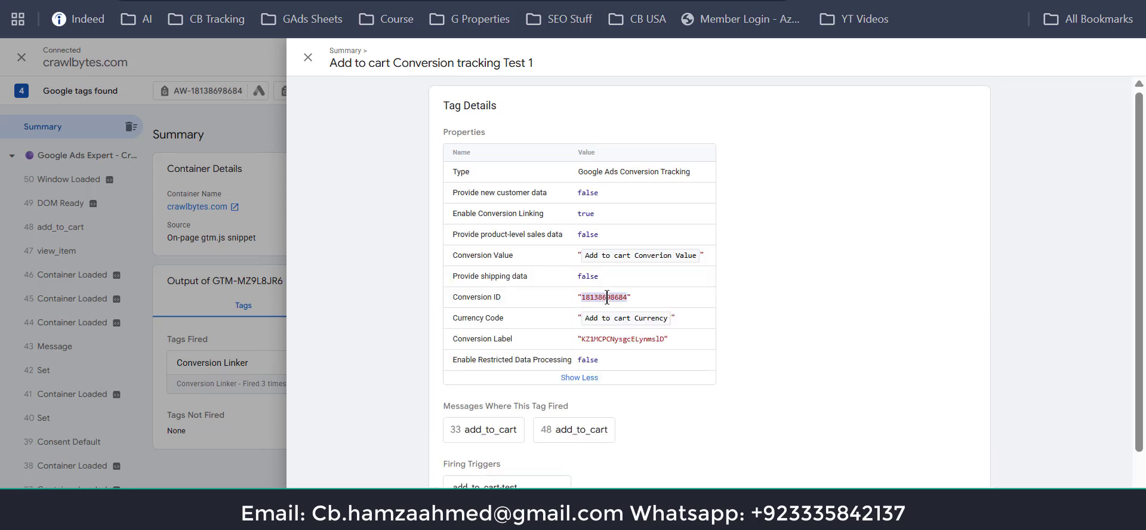
double_click(605, 339)
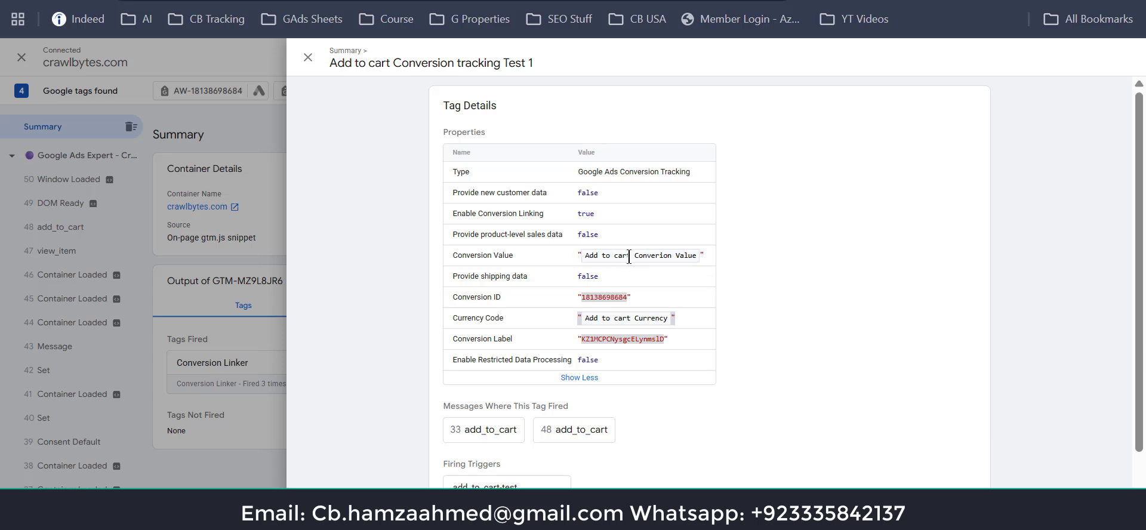
scroll(579, 305, down, 1)
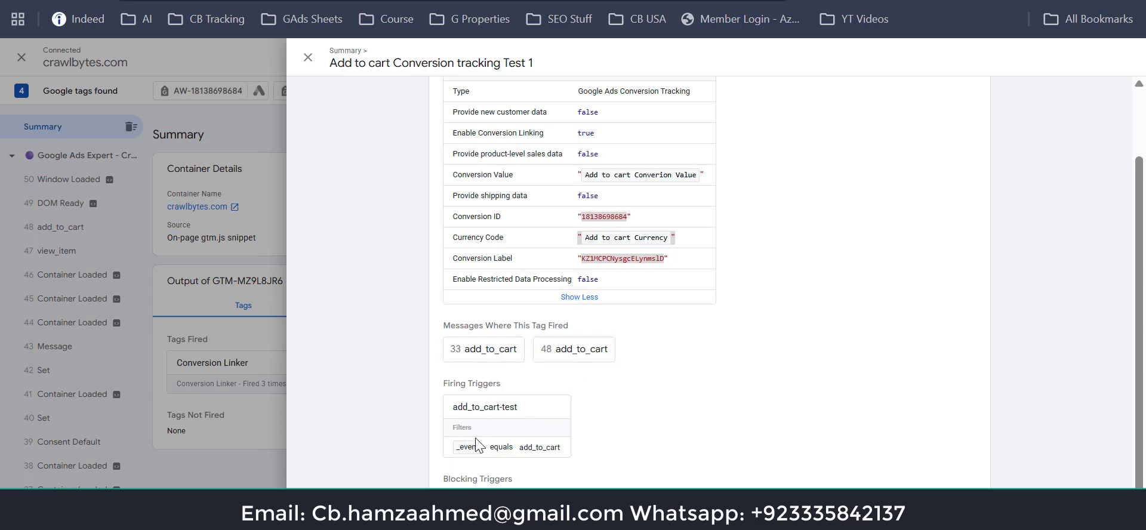
scroll(568, 369, up, 1)
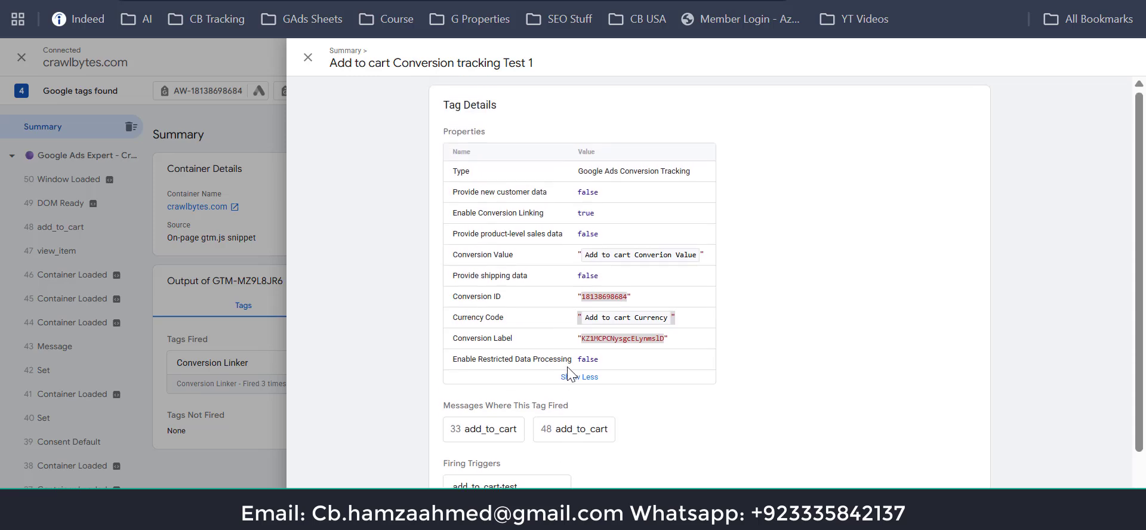
click(308, 57)
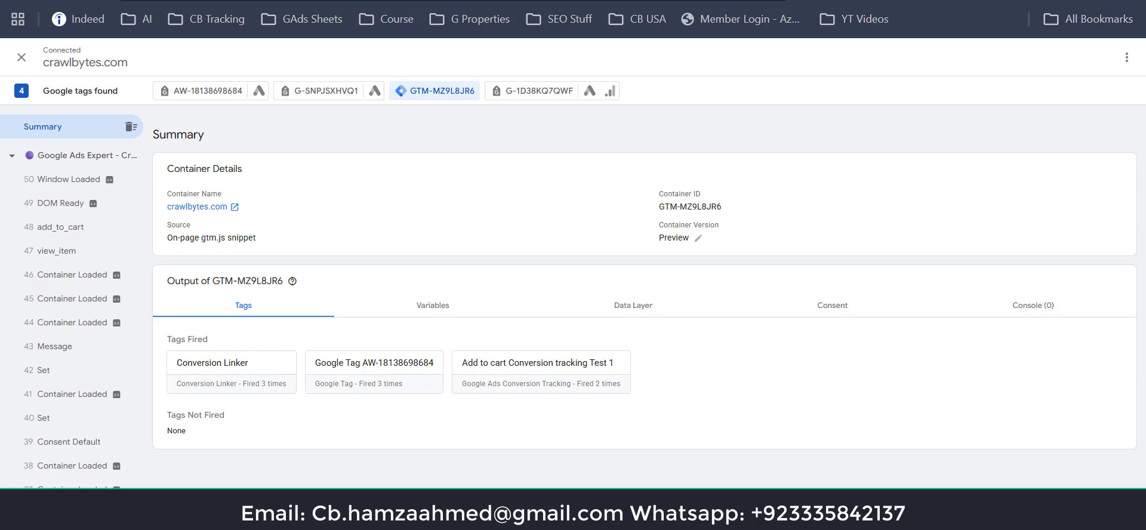
Step: Switch back to Google Ads and check the Add to cart goal's status again
click(334, 0)
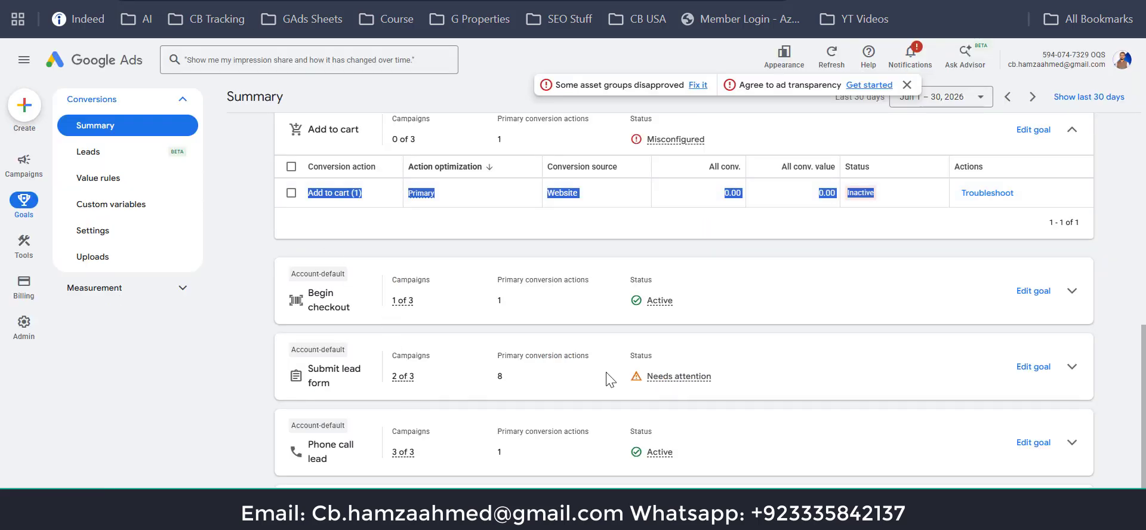
click(791, 257)
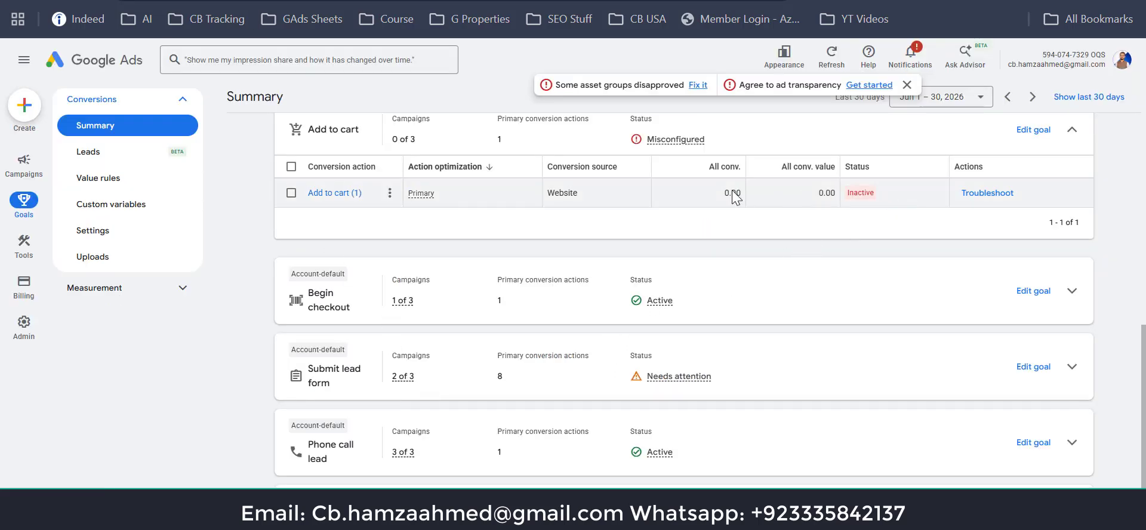
double_click(672, 142)
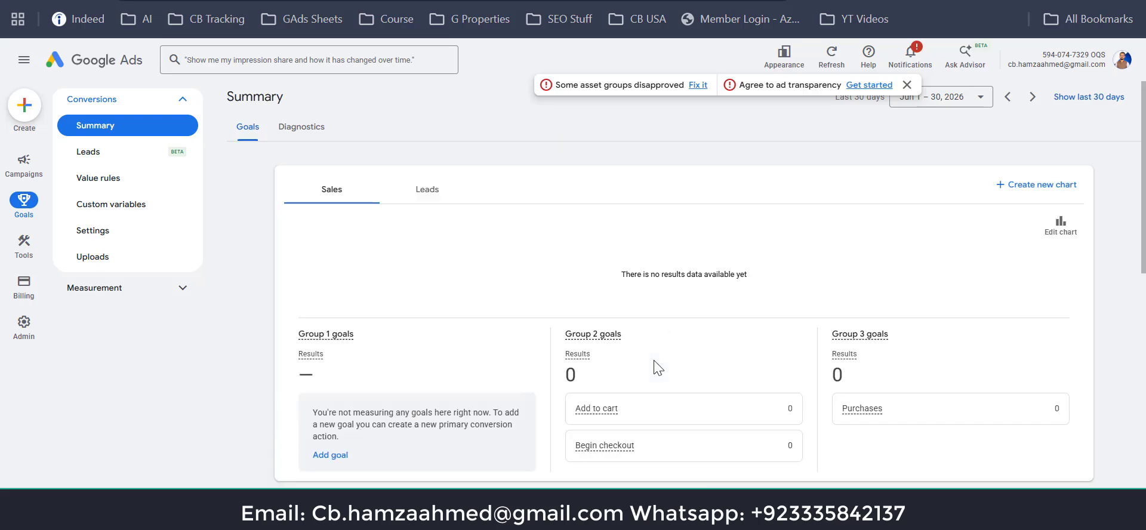
Step: Expand the Add to cart goal in the reloaded summary and review the goal's and its conversion action's status
scroll(657, 366, down, 8)
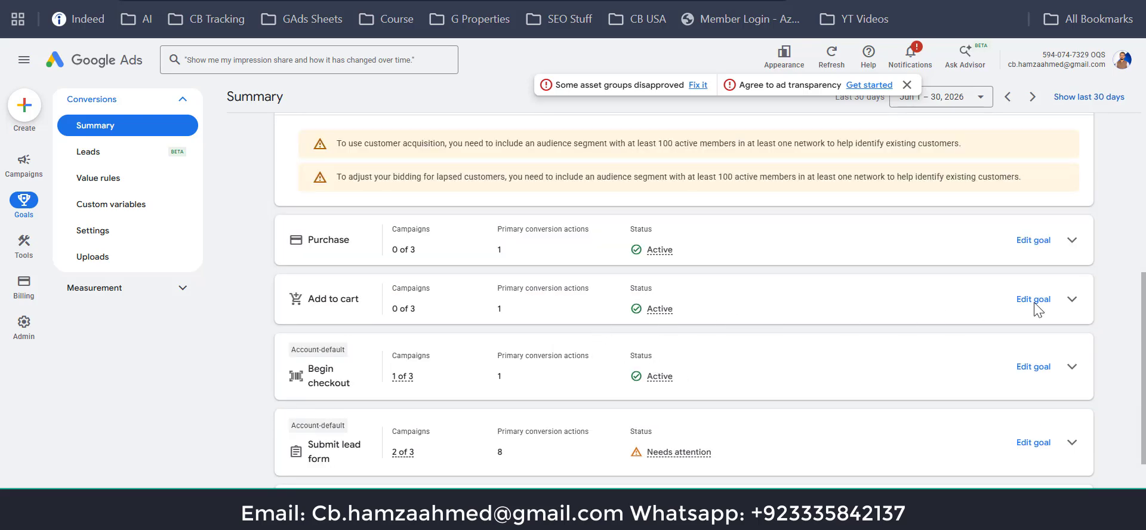
click(1073, 299)
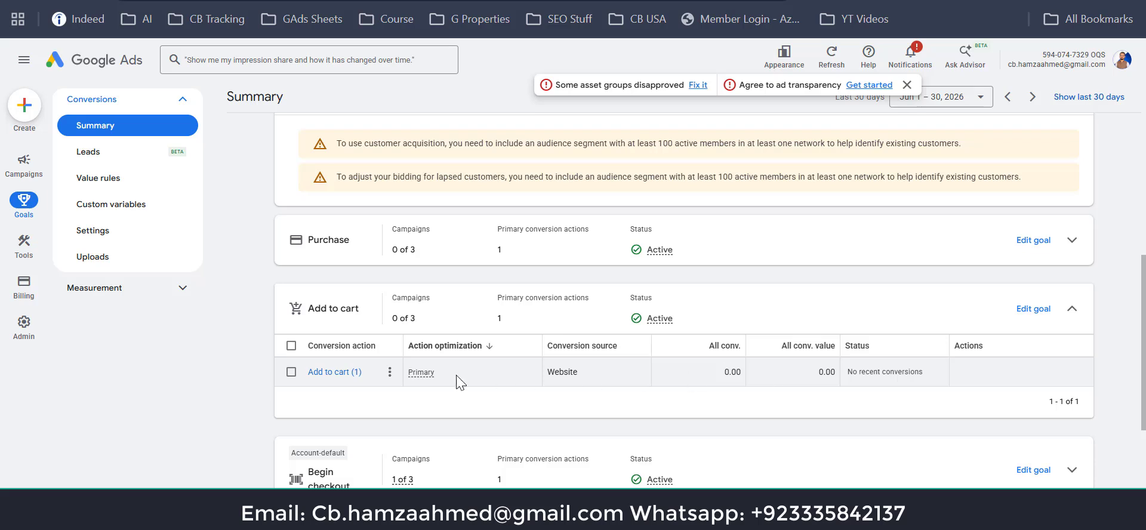
drag(935, 375, 292, 377)
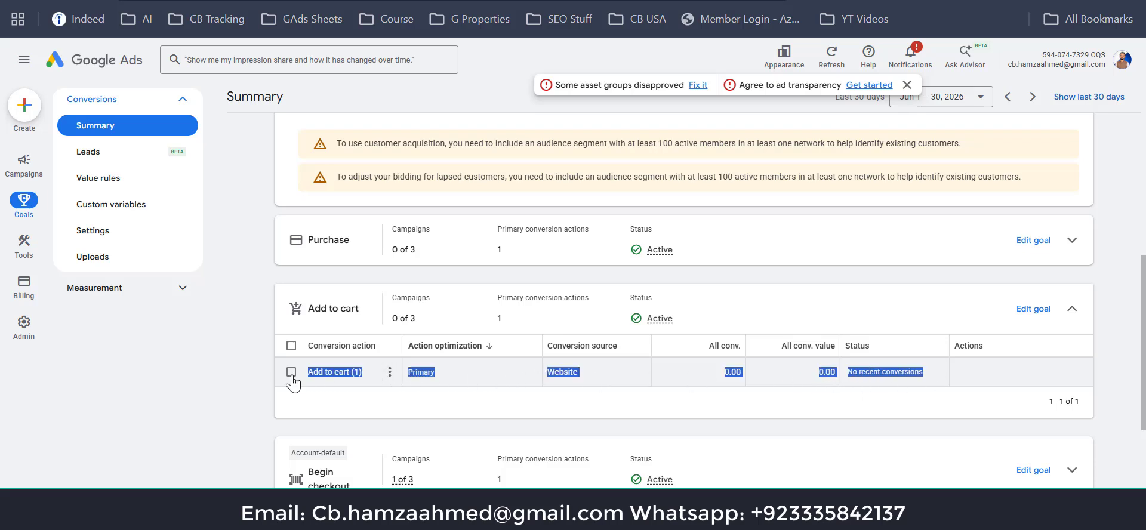
click(911, 412)
drag(932, 376, 616, 389)
drag(354, 372, 293, 373)
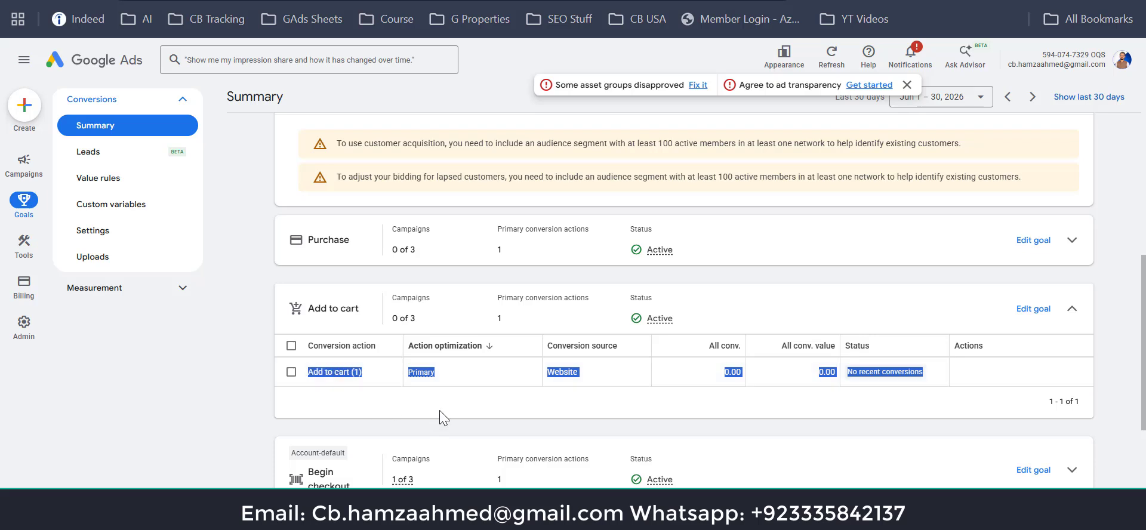
scroll(445, 418, up, 2)
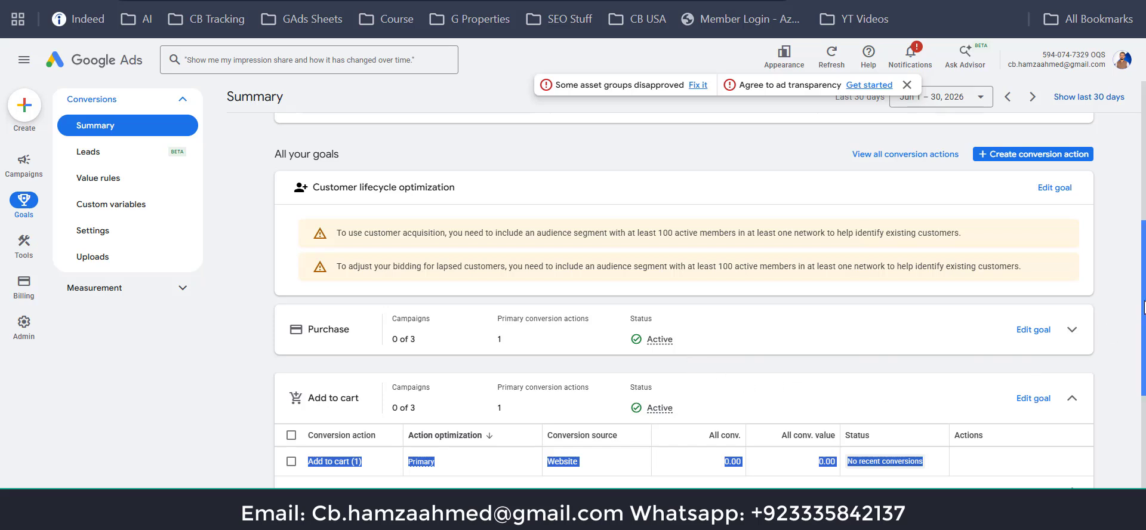
drag(1144, 307, 1141, 334)
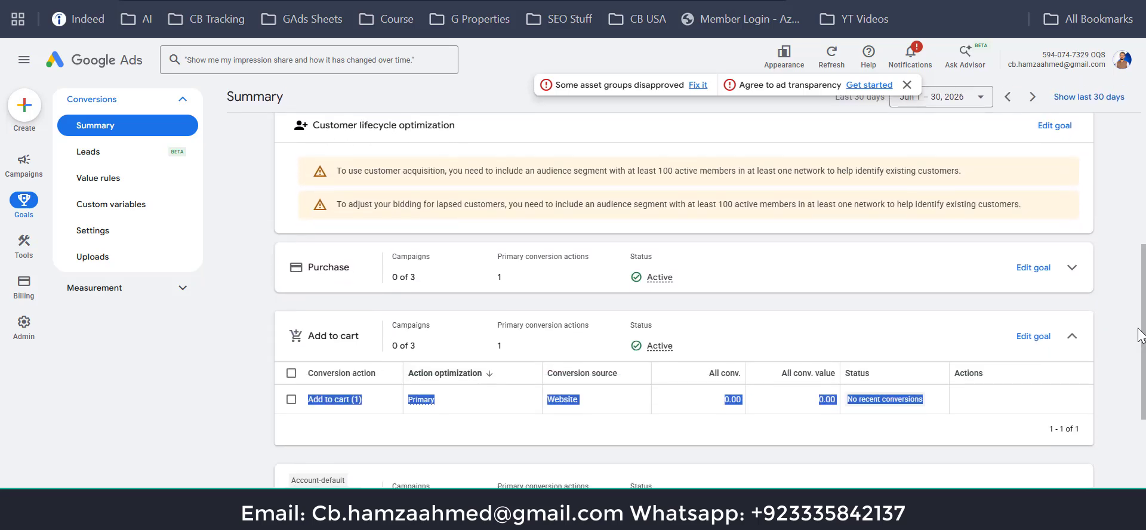